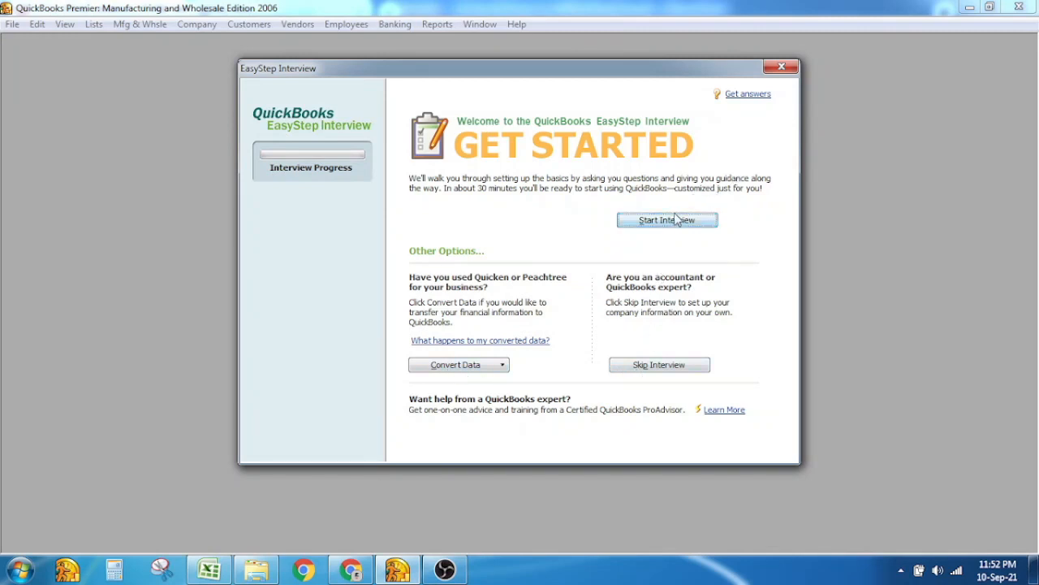
Start the EasyStep Interview and enter company name Enzay Traders and its tax ID
left_click(654, 368)
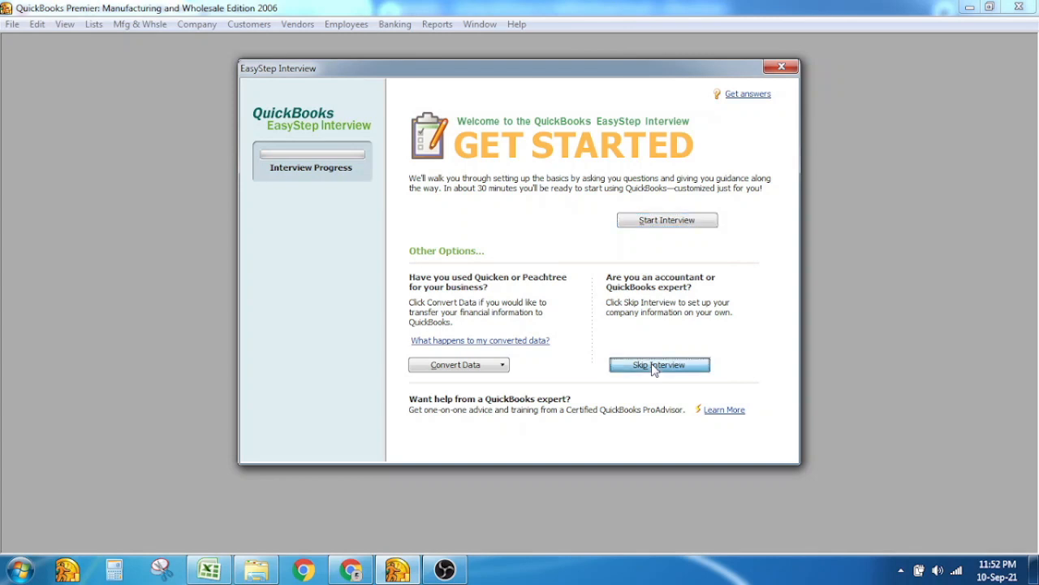
left_click(683, 226)
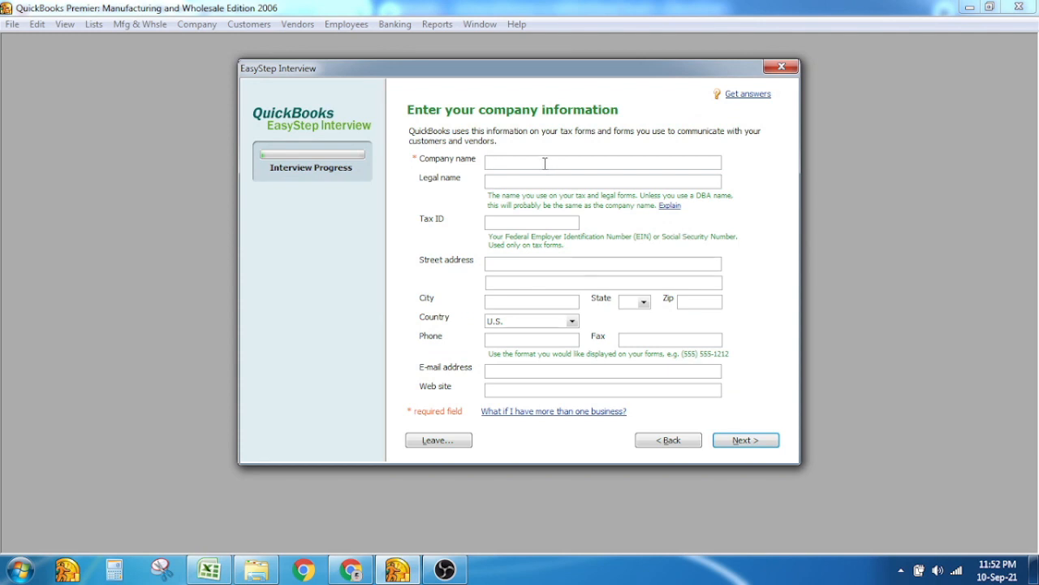
type("Enzay Traders")
key("ctrl+shift+Left")
key("Tab")
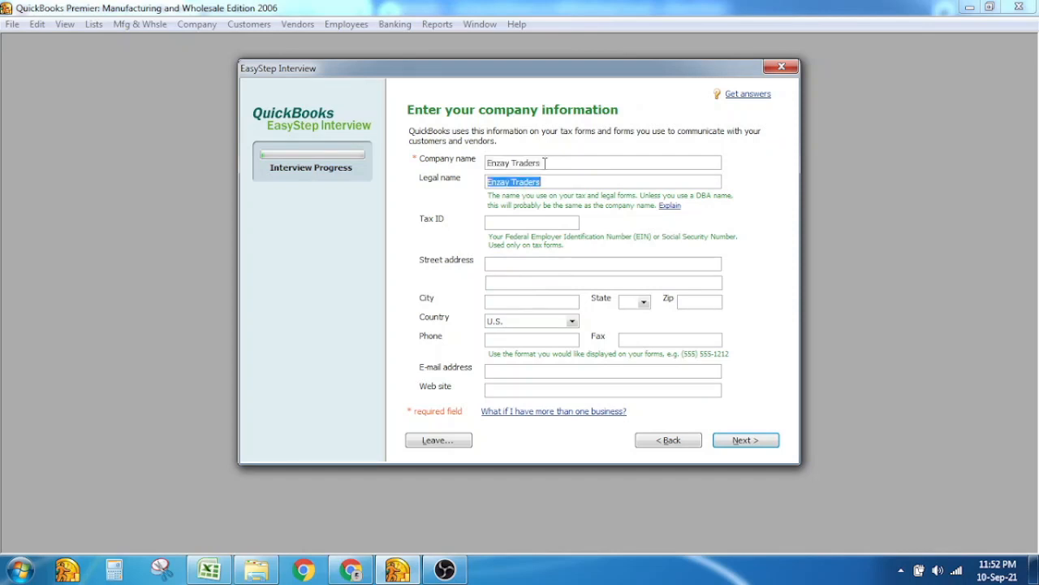
left_click(571, 182)
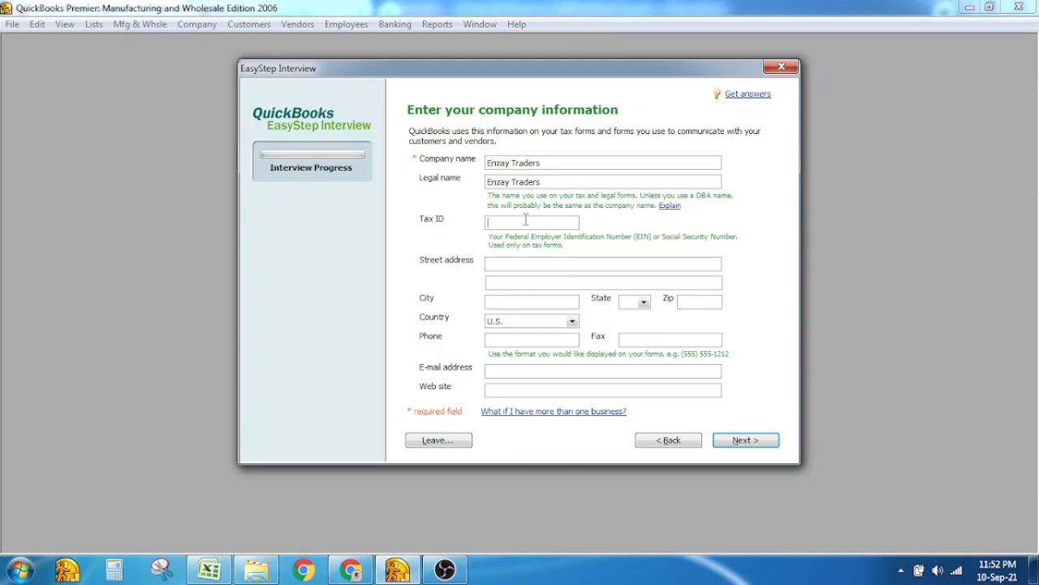
type("123456-7")
key("Tab")
Enter street address Lahore, city Lahore, and set the country to Other
type("Lahore,Punjab")
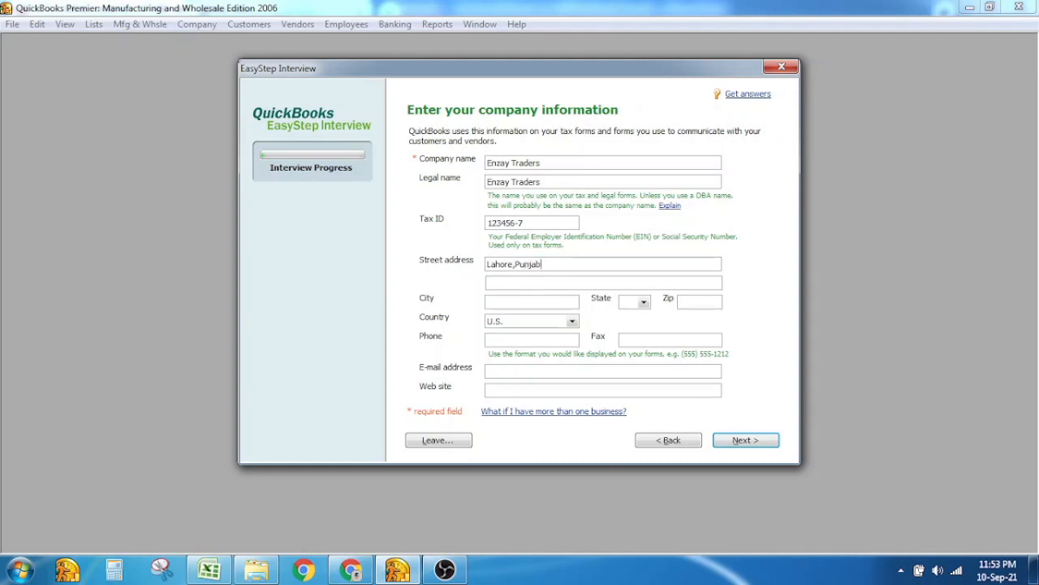
type(",")
key("BackSpace")
key("BackSpace")
key("BackSpace")
key("BackSpace")
key("BackSpace")
key("BackSpace")
key("BackSpace")
key("Tab")
key("Tab")
type("Lahore")
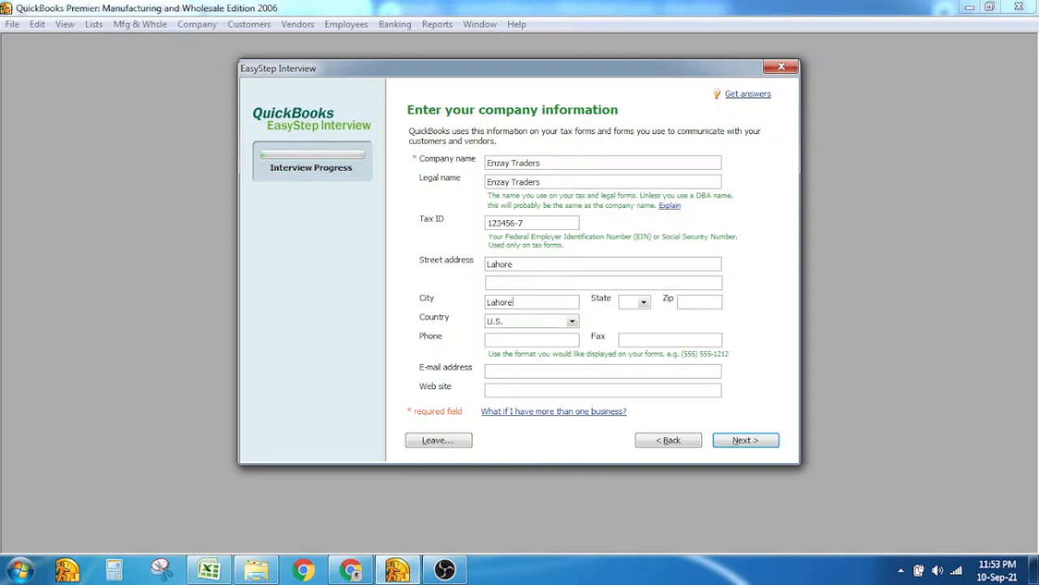
key("Tab")
key("Tab")
key("Tab")
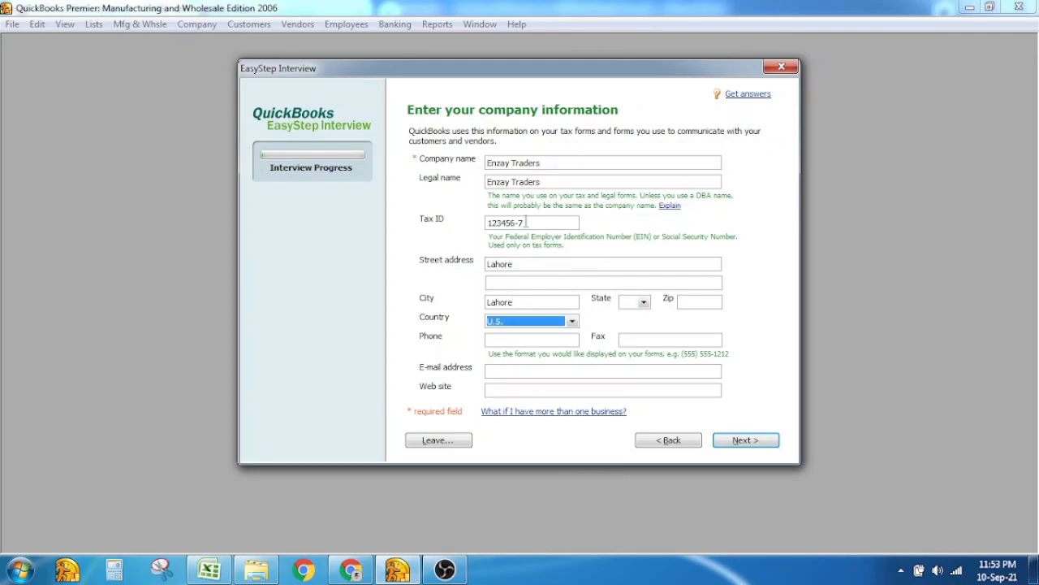
left_click(569, 323)
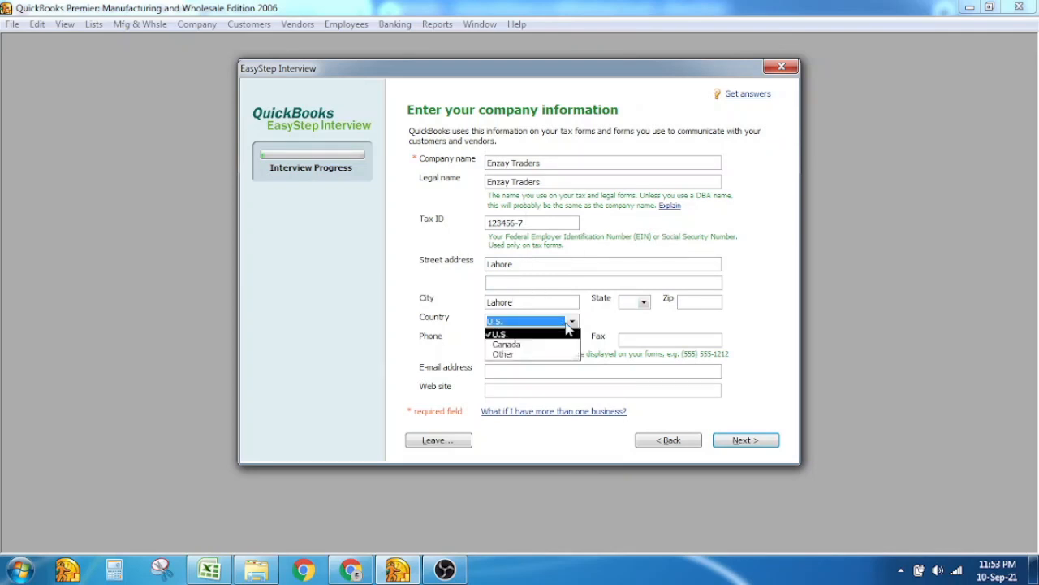
left_click(558, 354)
Enter the company phone number and e-mail address, leaving the Web site blank
left_click(554, 340)
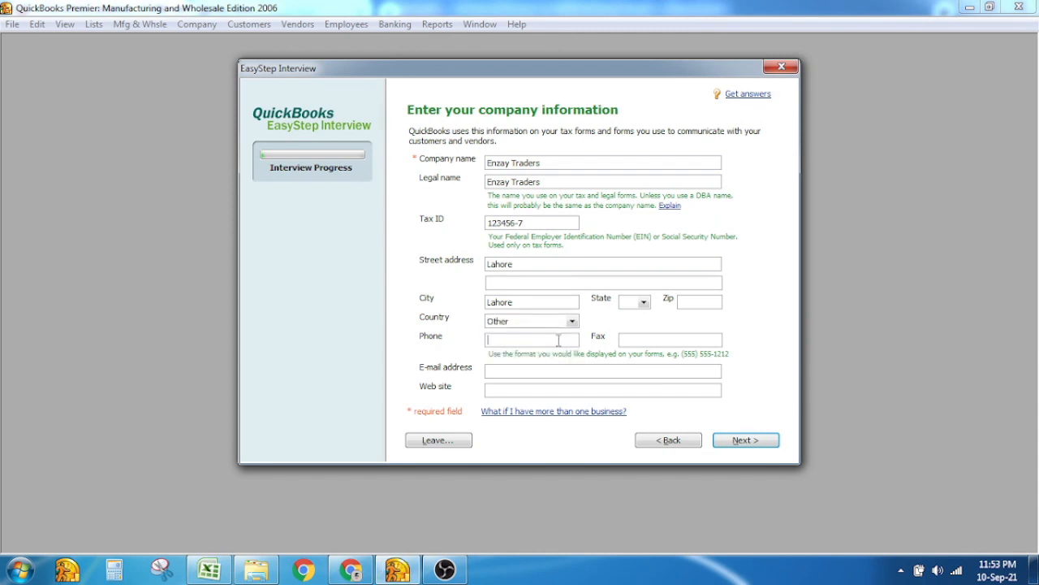
key("Tab")
key("Tab")
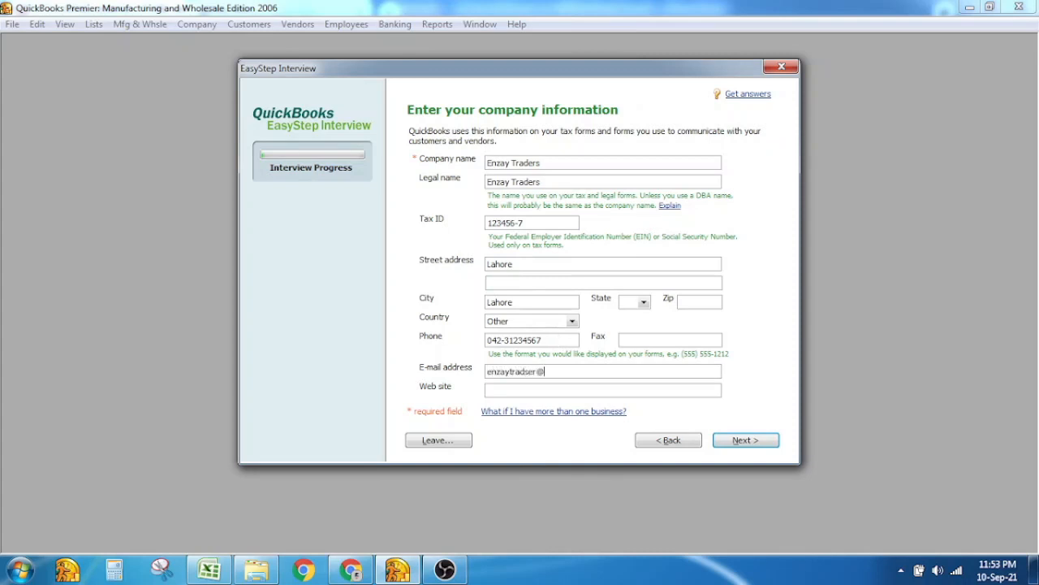
key("Tab")
type("enzaytr")
key("BackSpace")
key("BackSpace")
key("BackSpace")
key("BackSpace")
key("BackSpace")
key("BackSpace")
After the invalid EIN warning, retry with a reformatted Tax ID
left_click(746, 443)
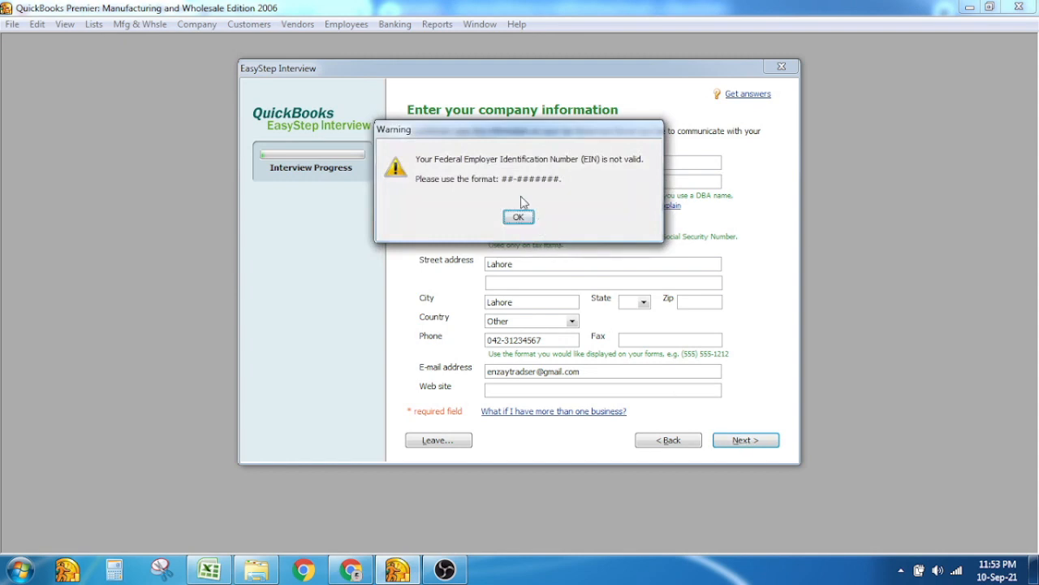
left_click(521, 218)
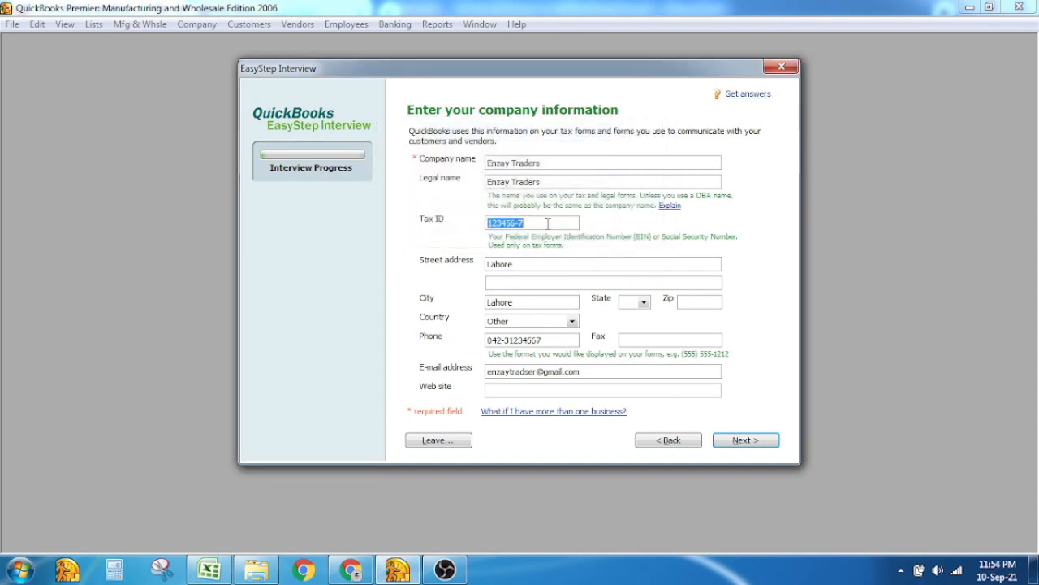
left_click(548, 222)
key("BackSpace")
key("BackSpace")
key("Right")
type("-34567")
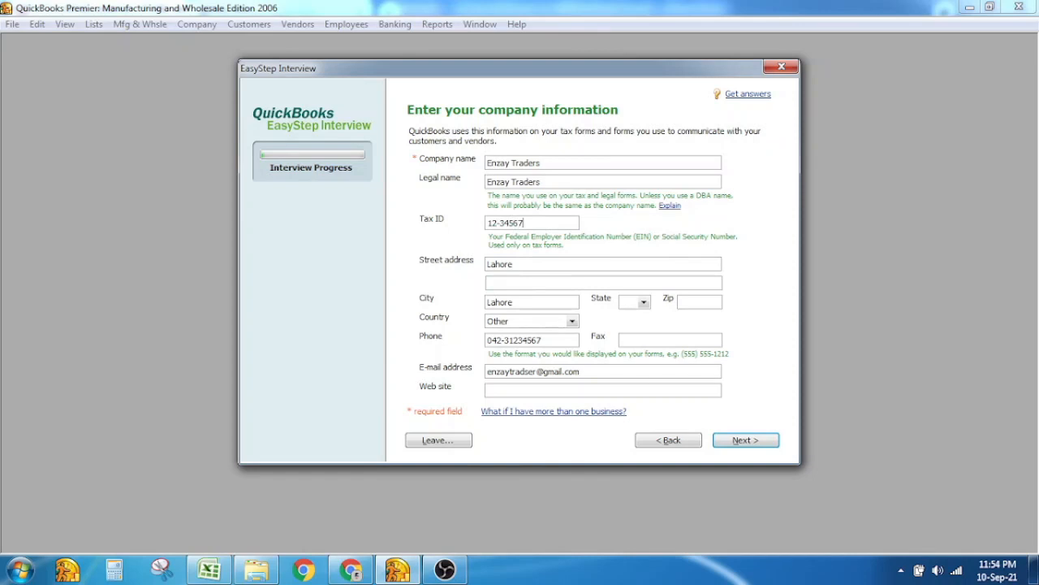
left_click(734, 442)
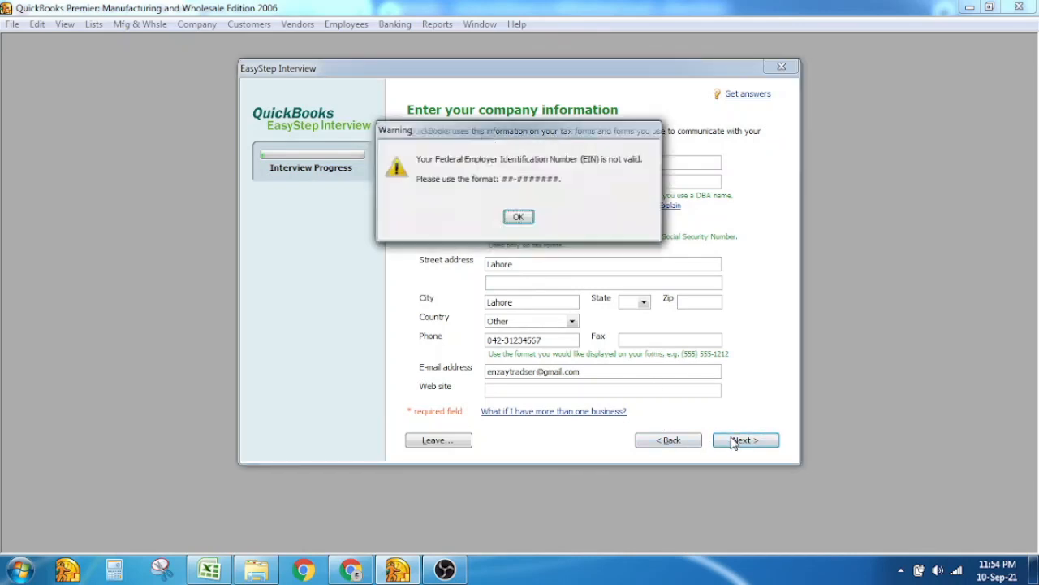
Clear the Tax ID entirely and continue to the administrator password page
left_click(521, 218)
left_click(522, 218)
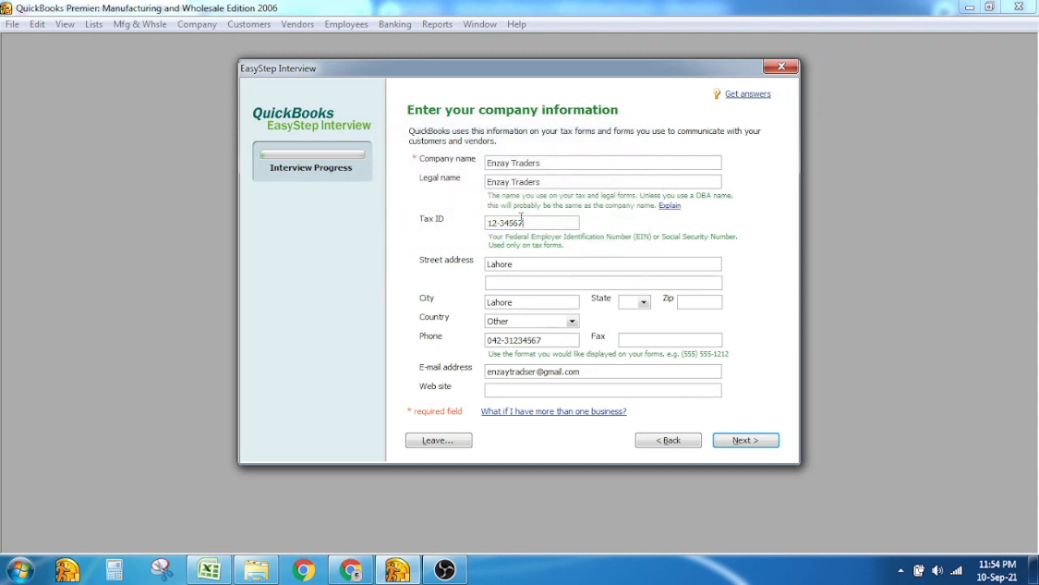
key("ctrl+shift+Left")
key("shift+Left")
key("BackSpace")
key("BackSpace")
key("BackSpace")
left_click(760, 440)
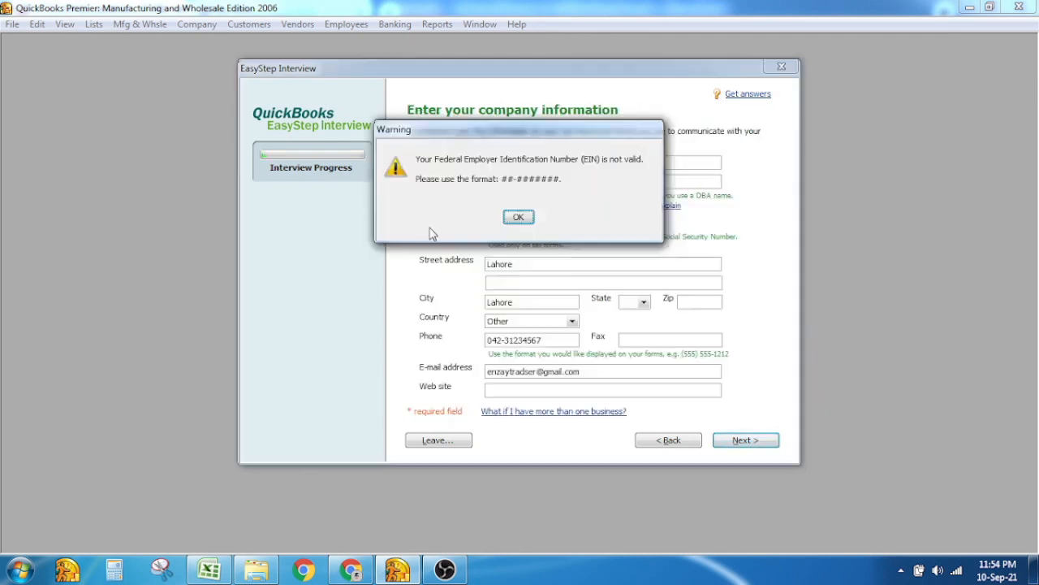
left_click(518, 217)
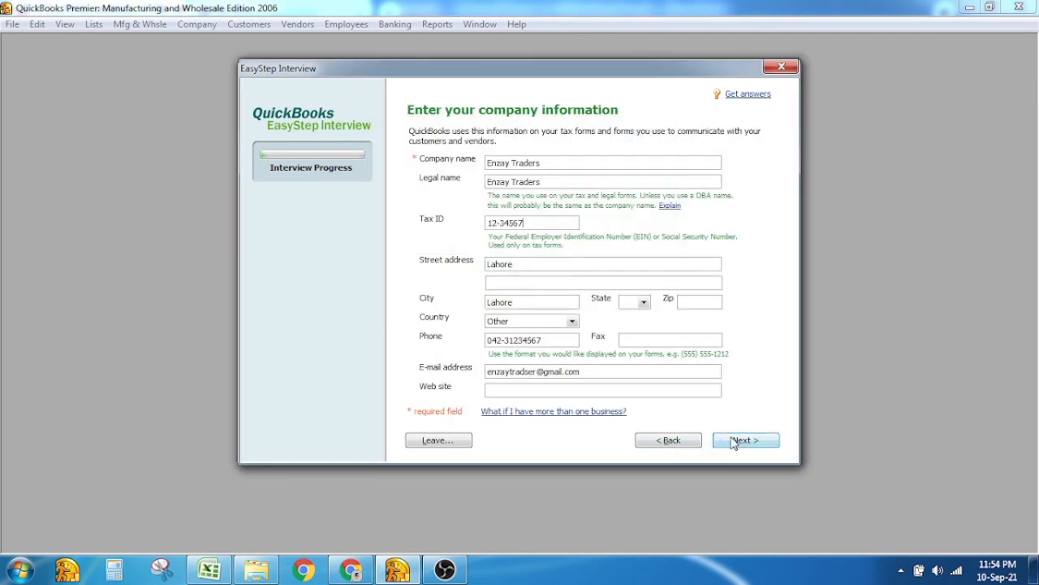
left_click(734, 443)
left_click(521, 220)
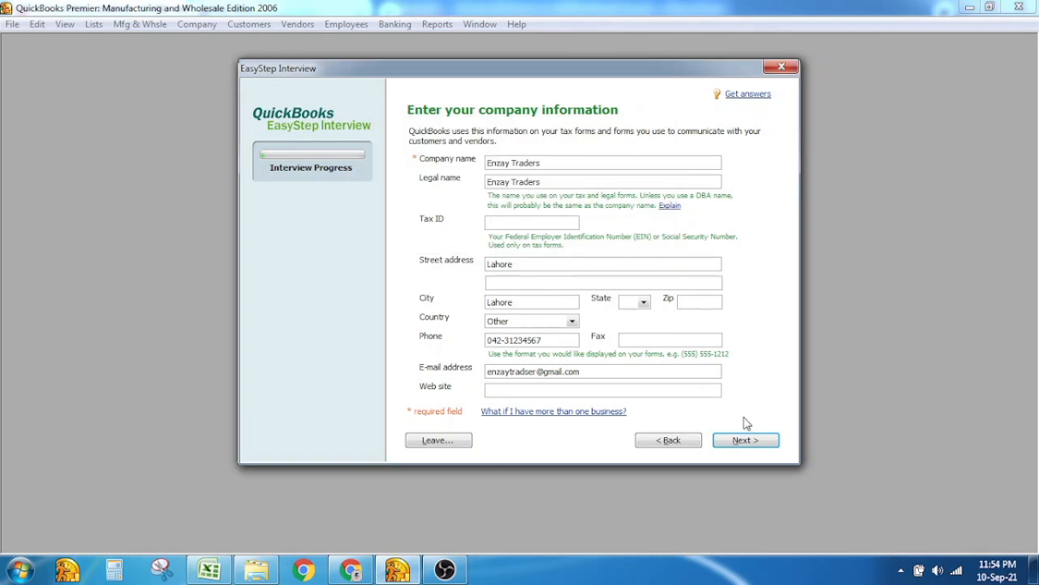
left_click(746, 440)
left_click(617, 171)
Enter and confirm the administrator password, then continue to saving the company file
type("123")
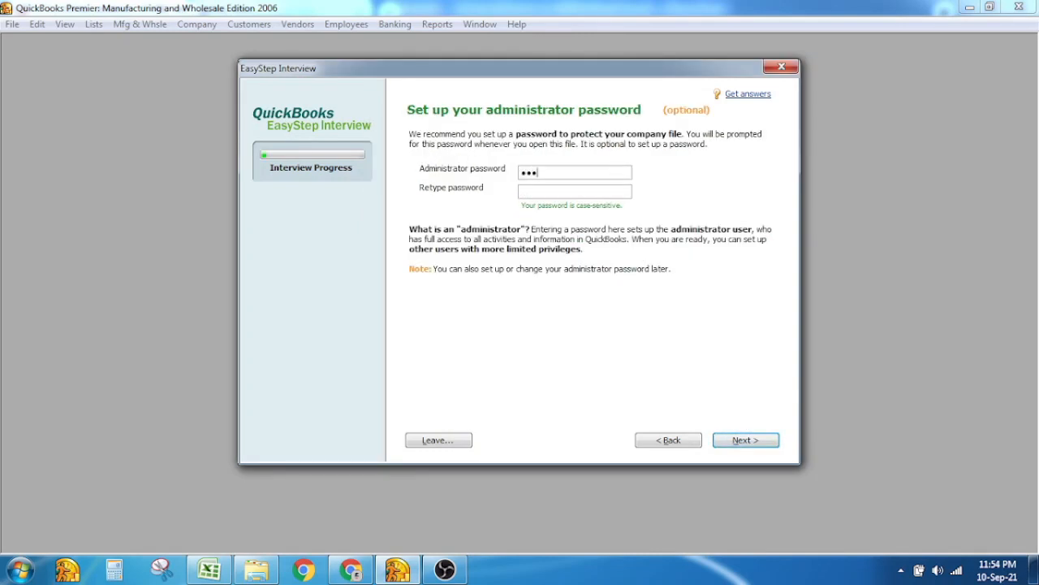
key("BackSpace")
key("BackSpace")
key("BackSpace")
type("123")
key("Tab")
type("123")
left_click(735, 448)
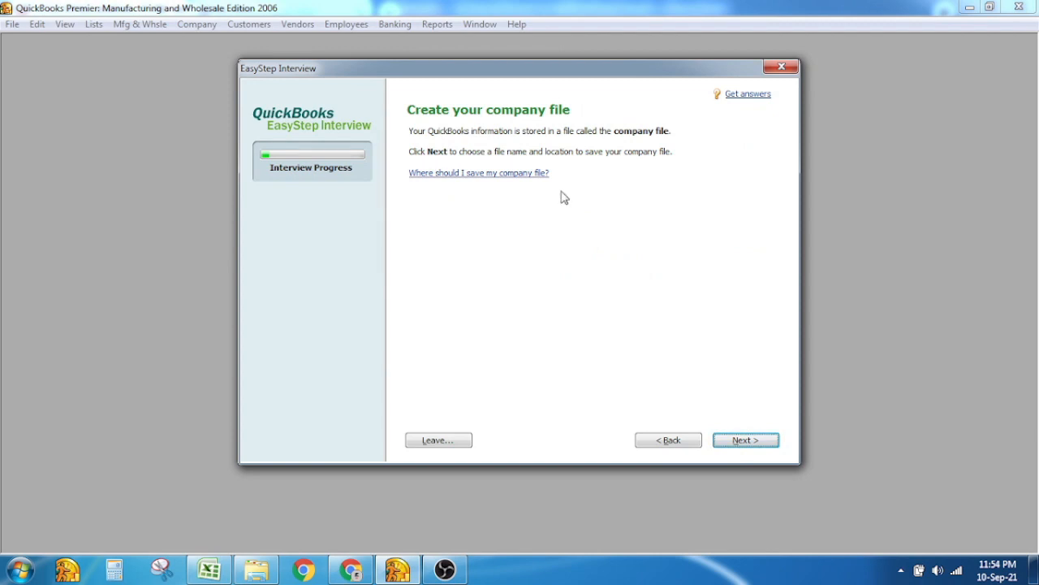
left_click(762, 442)
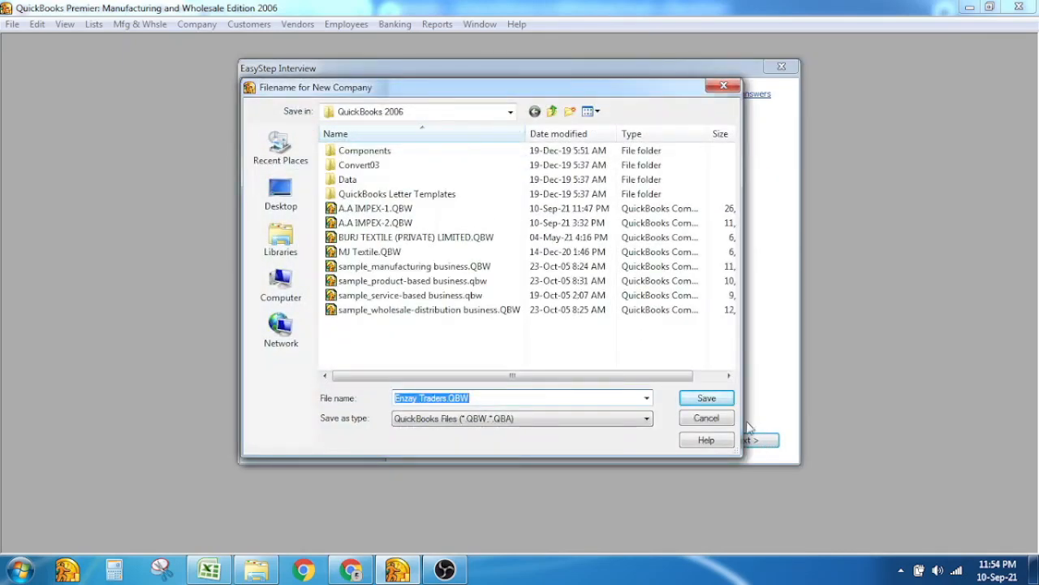
Save the company file as Enzay Traders.QBW in the QuickBooks 2006 folder
left_click(708, 400)
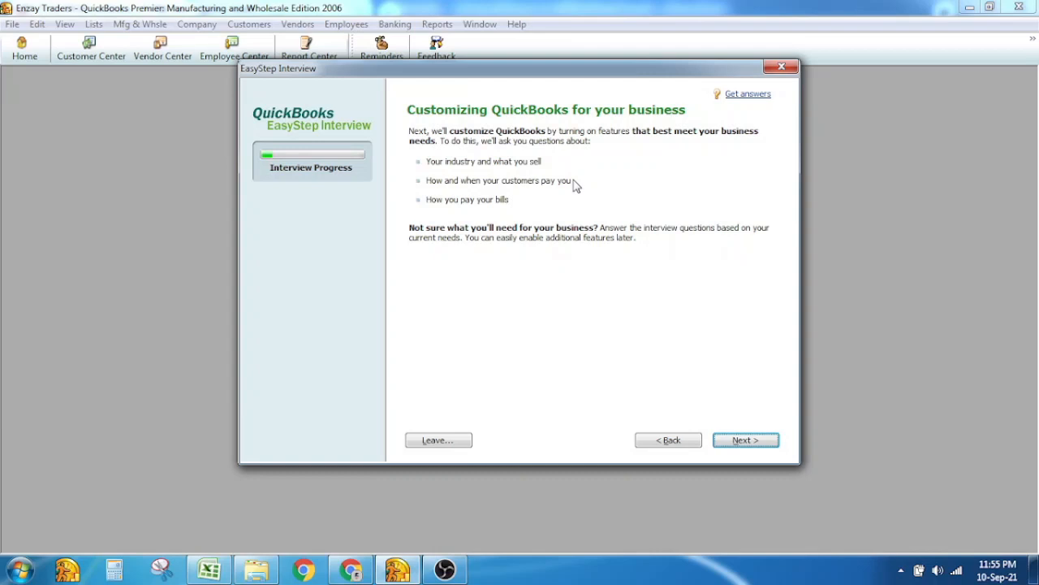
On the industry page, select Wholesalers from the list
left_click(757, 449)
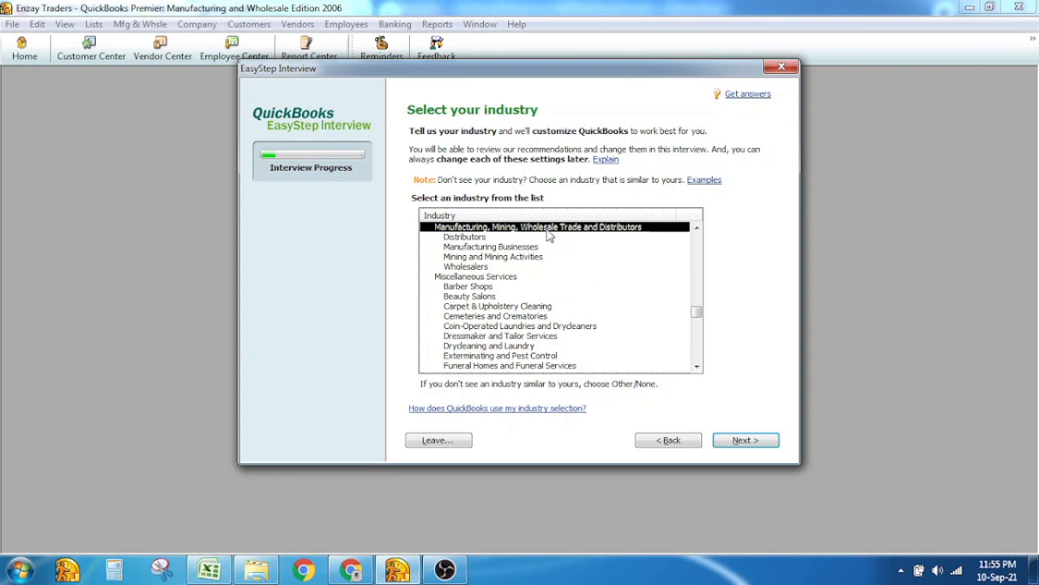
left_click(523, 247)
left_click(524, 258)
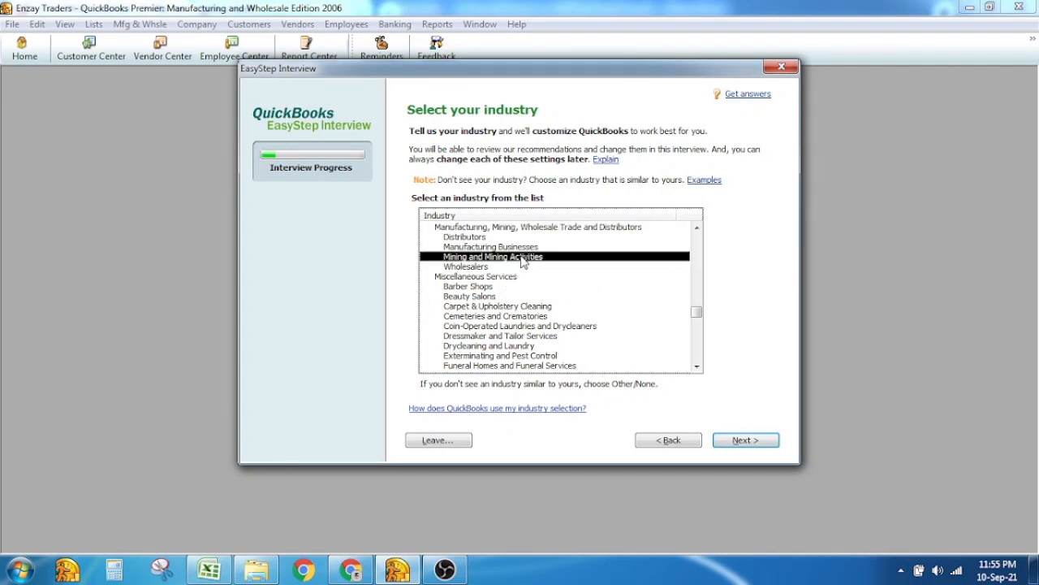
left_click(524, 267)
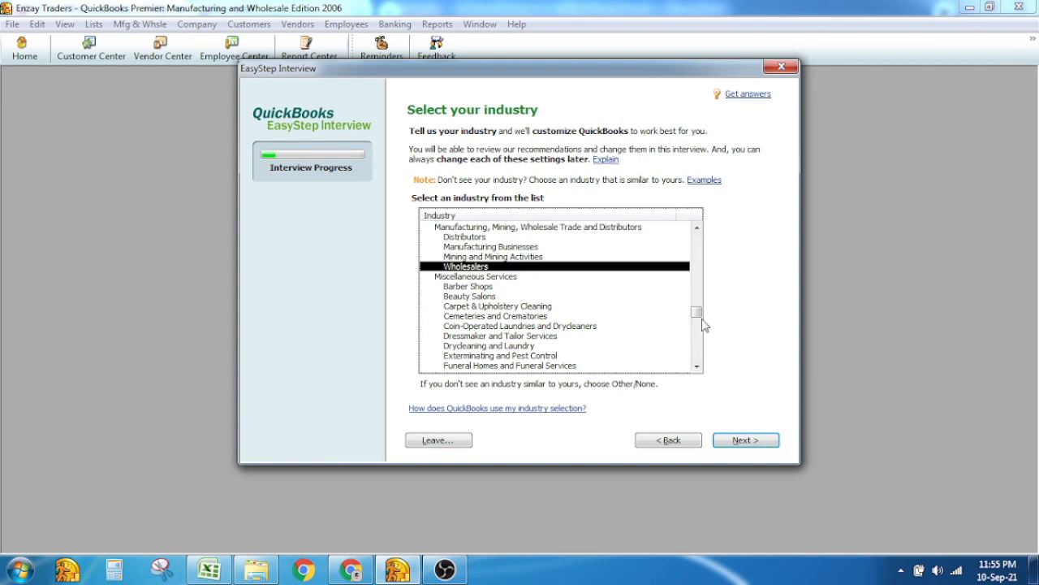
Scroll through the industry list, keep Wholesalers chosen, and continue to What do you sell?
left_click(698, 367)
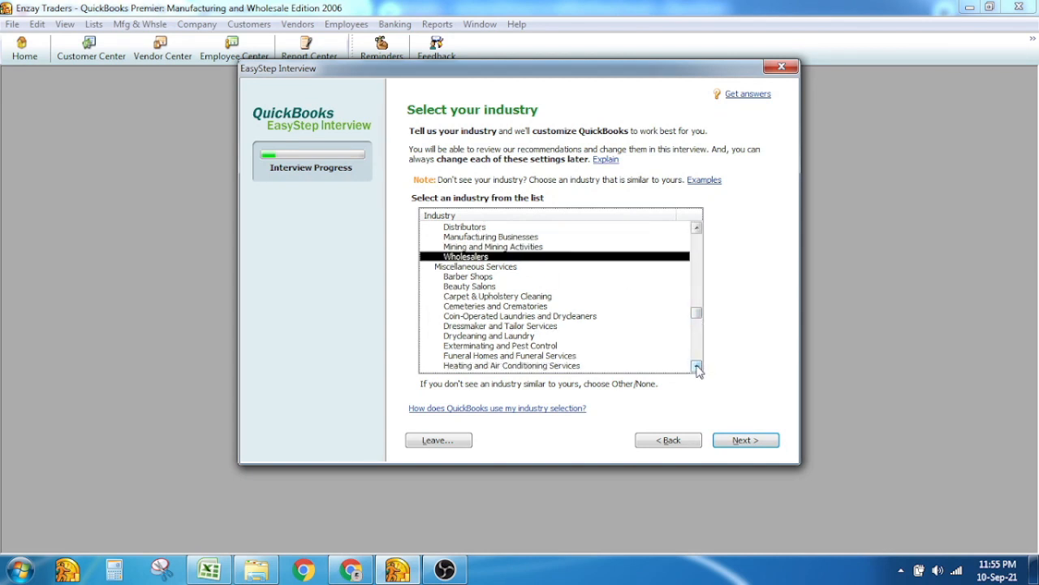
left_click(697, 366)
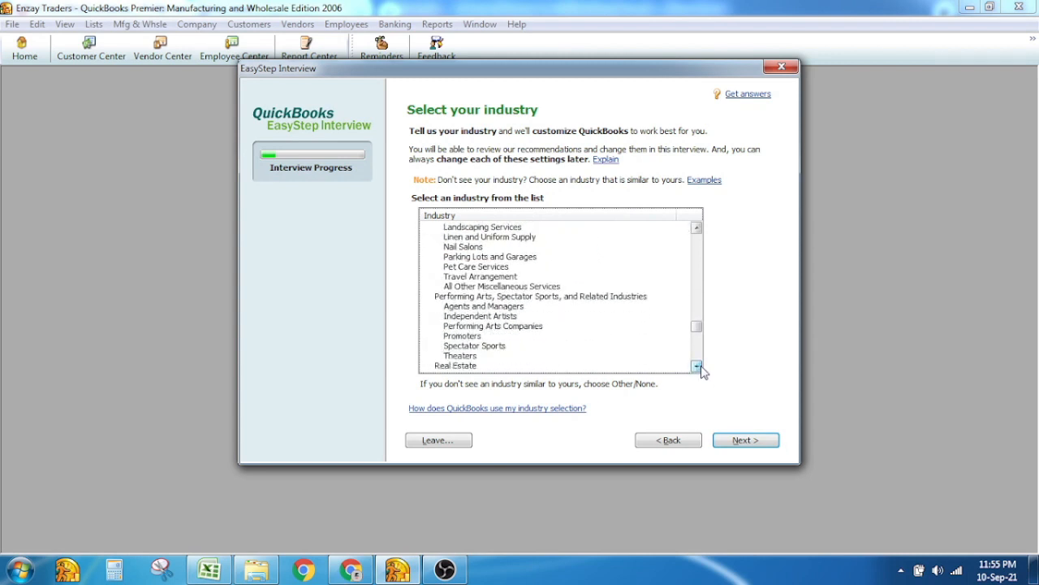
left_click(697, 366)
left_click(696, 367)
left_click(697, 366)
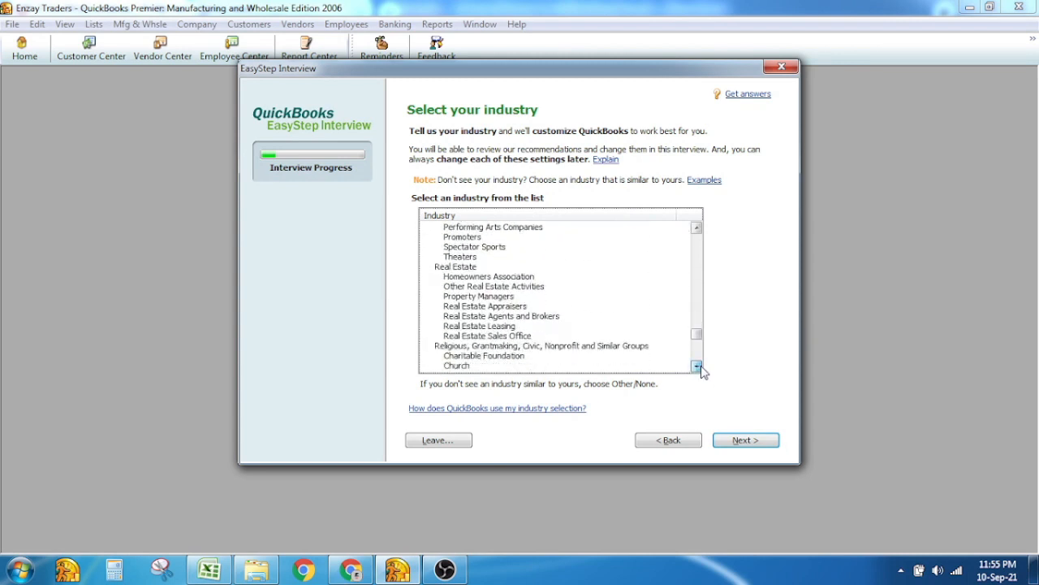
left_click(697, 366)
left_click(696, 366)
left_click(697, 366)
left_click(697, 366)
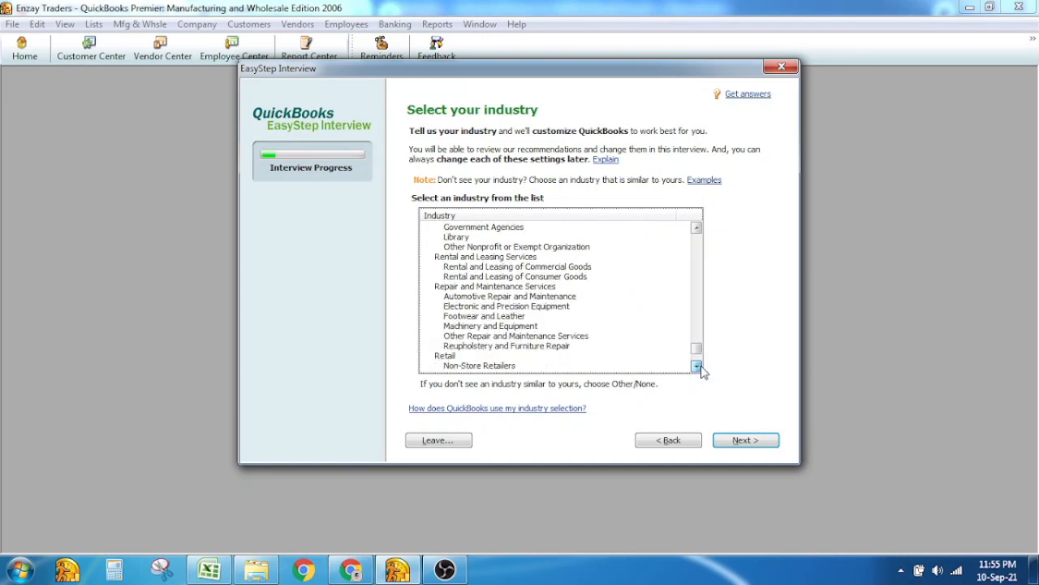
left_click(697, 366)
left_click(697, 366)
left_click(697, 367)
left_click(697, 366)
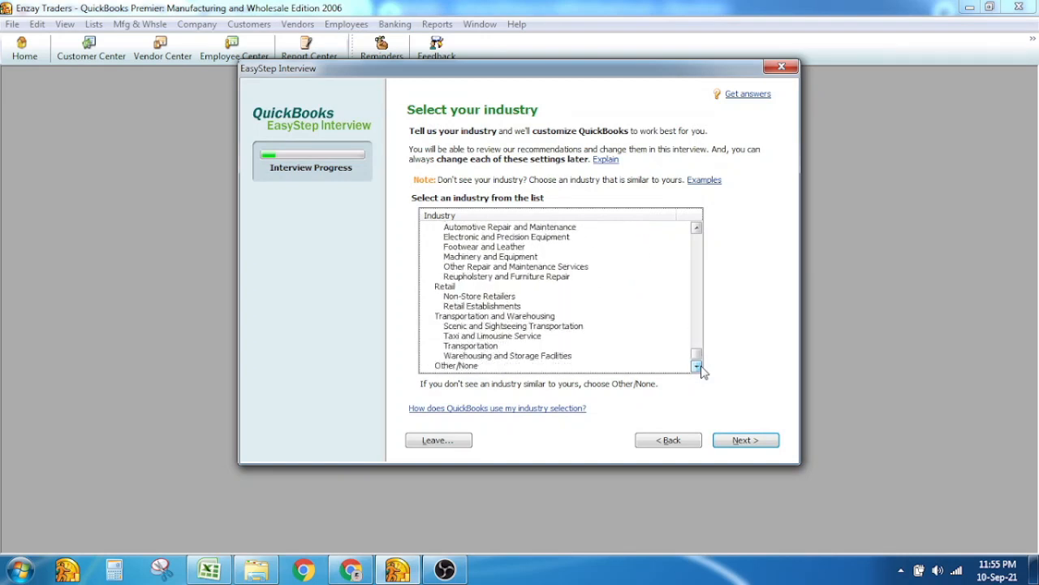
left_click_drag(698, 355, 700, 240)
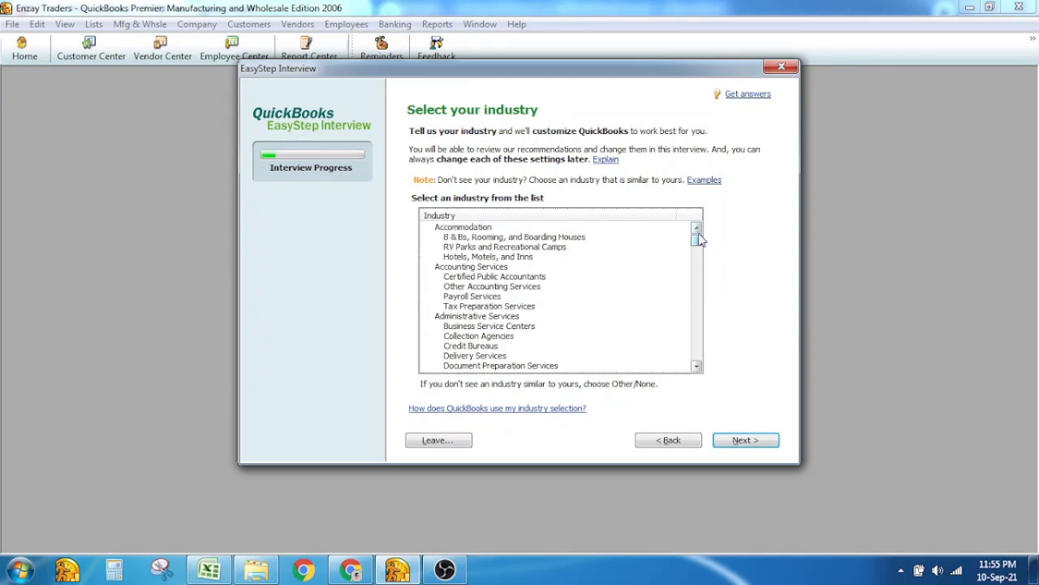
left_click(695, 361)
left_click(695, 361)
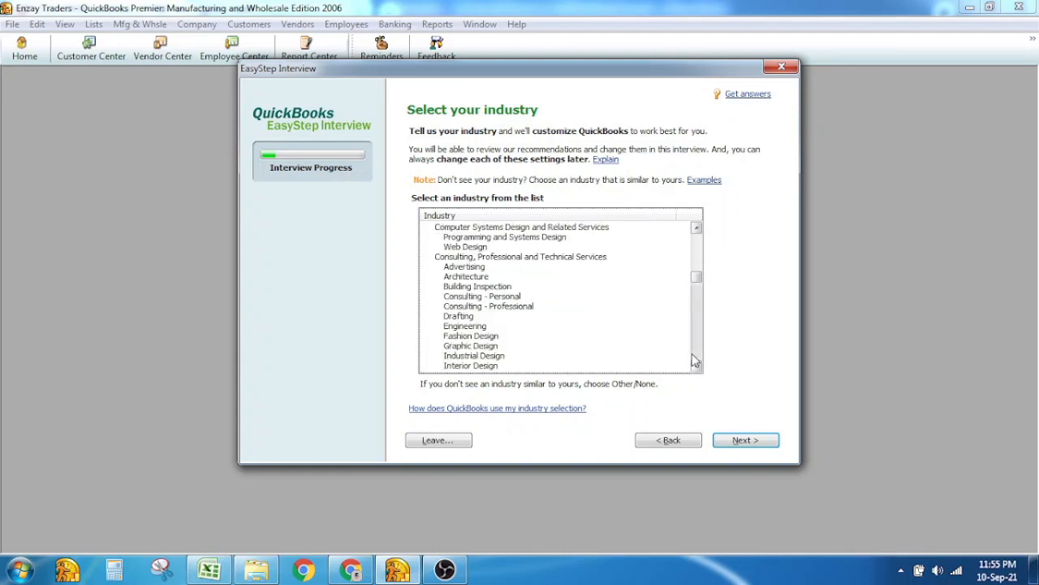
left_click(695, 360)
left_click(695, 360)
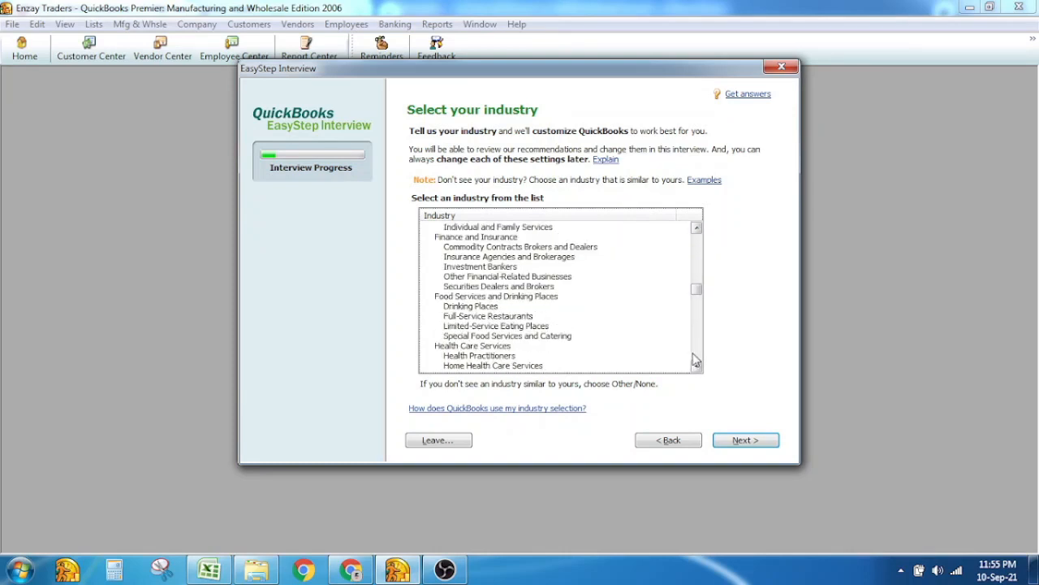
left_click(700, 347)
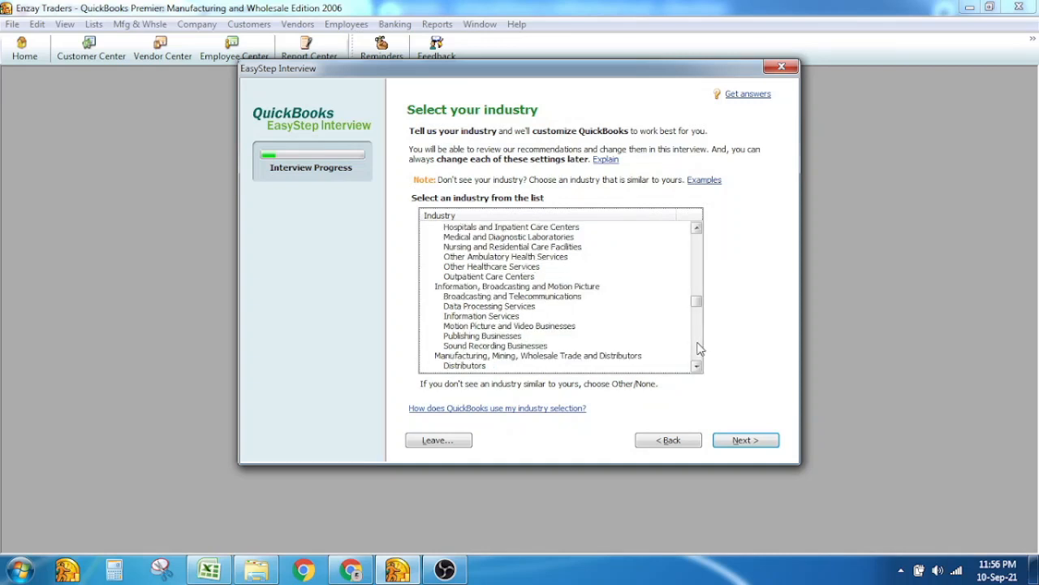
left_click(696, 368)
left_click(696, 368)
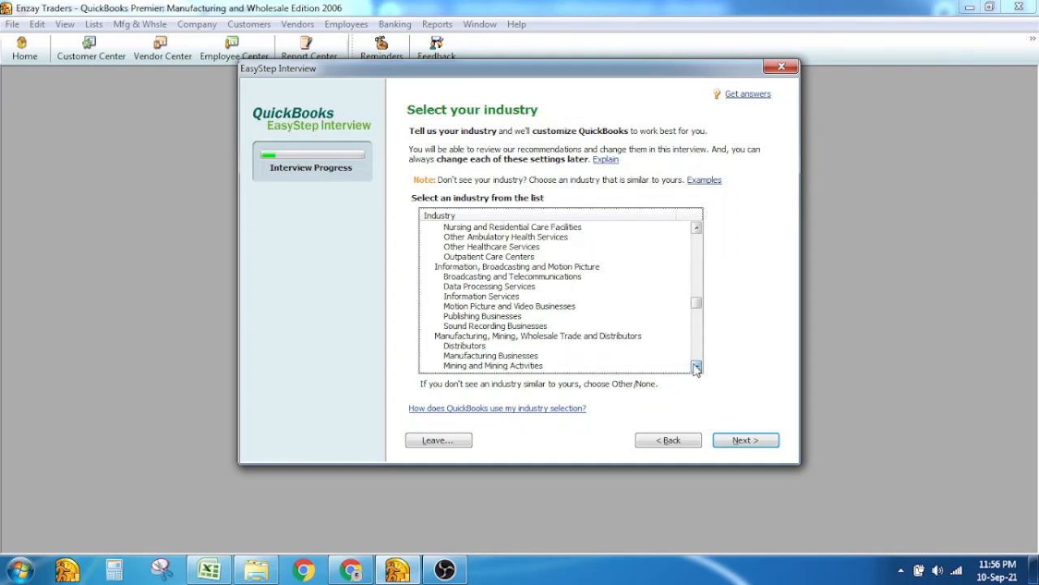
left_click(696, 368)
left_click(696, 368)
left_click(696, 368)
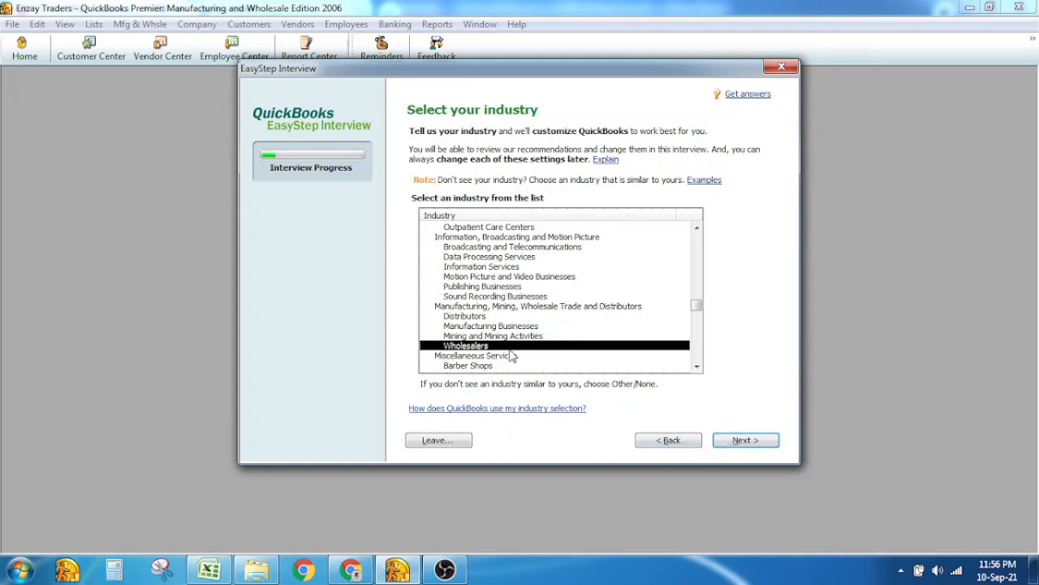
left_click(737, 441)
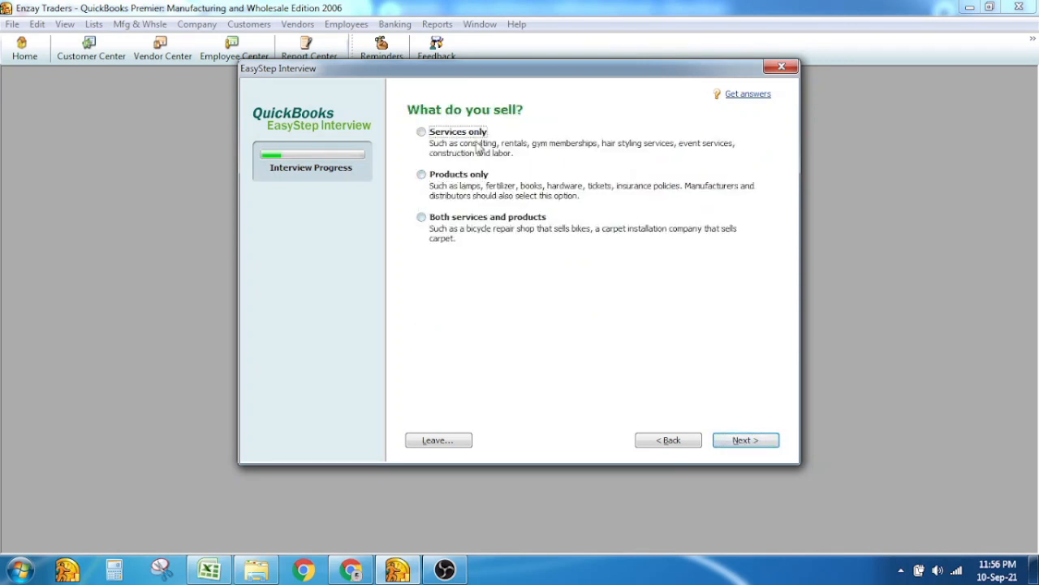
Answer that the business sells products only
left_click(468, 178)
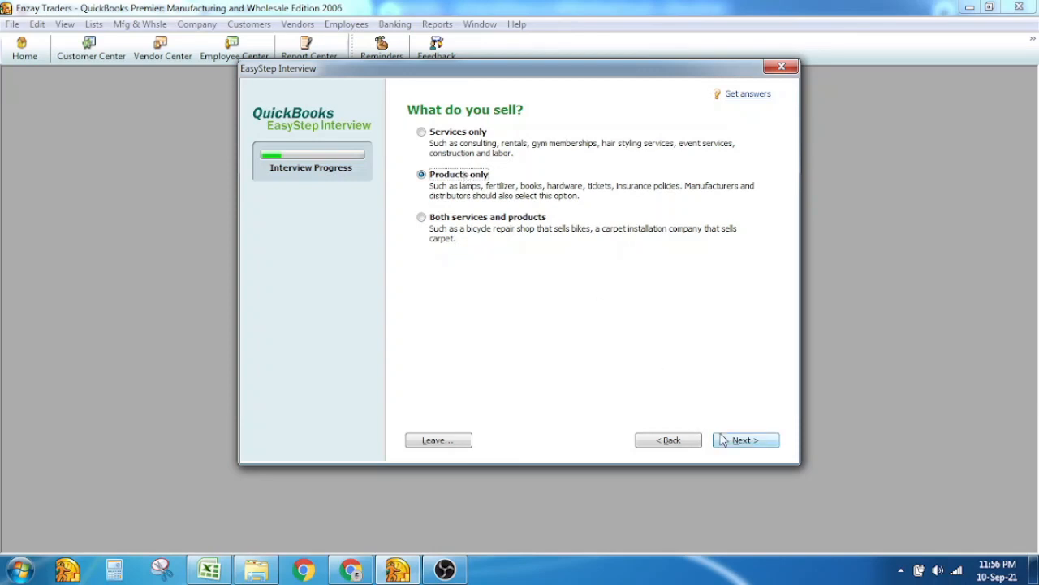
left_click_drag(431, 218, 523, 223)
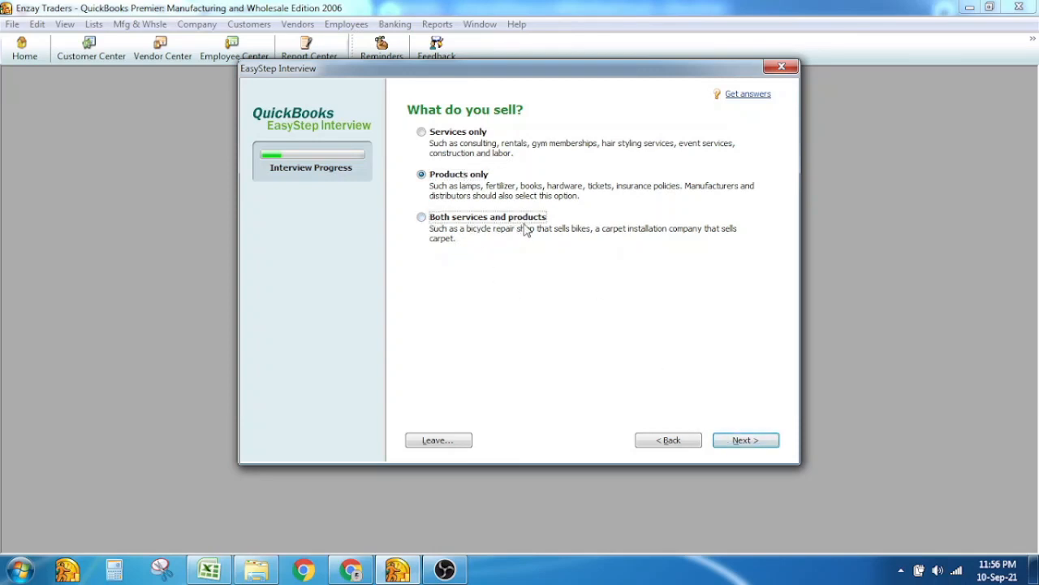
left_click(451, 185)
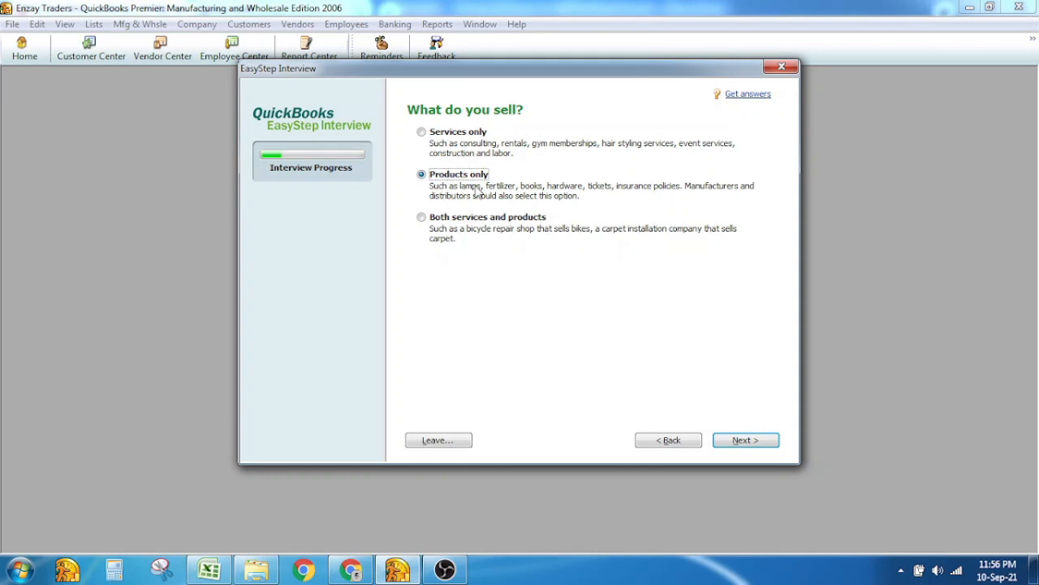
left_click(740, 442)
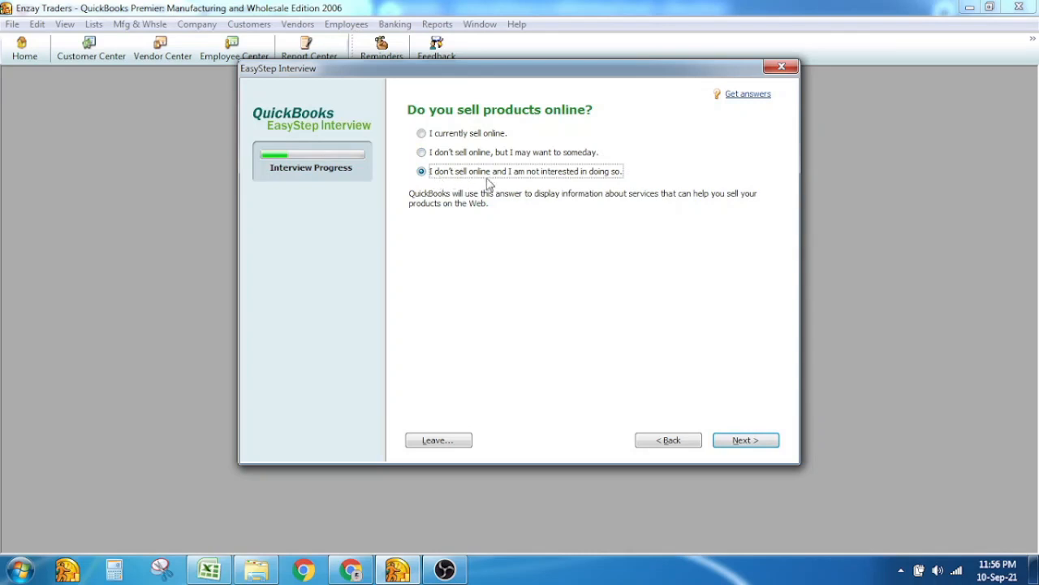
Decline selling online, choose Yes for charging sales tax, and decline estimates
left_click(746, 440)
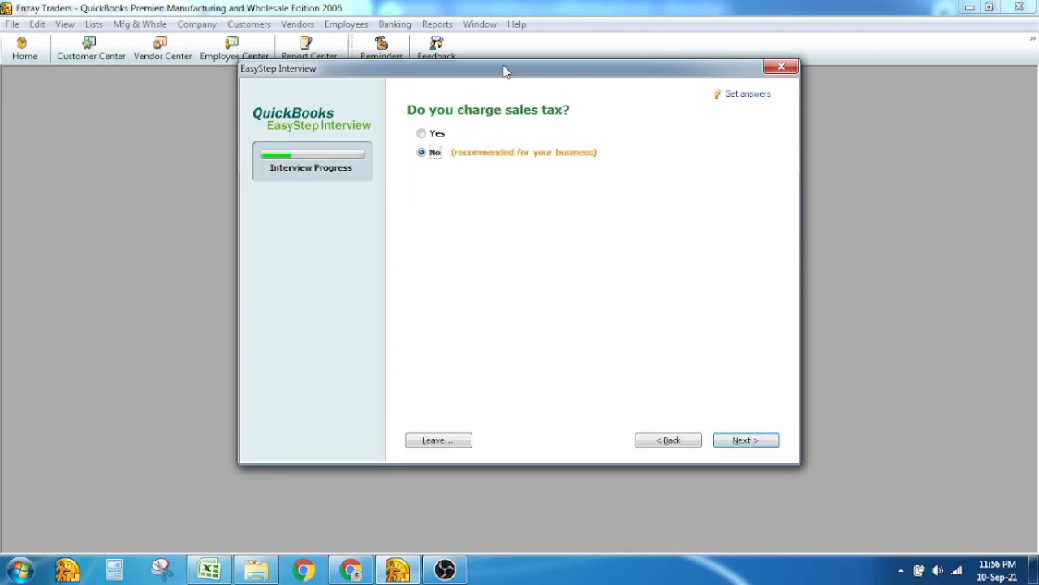
left_click(422, 134)
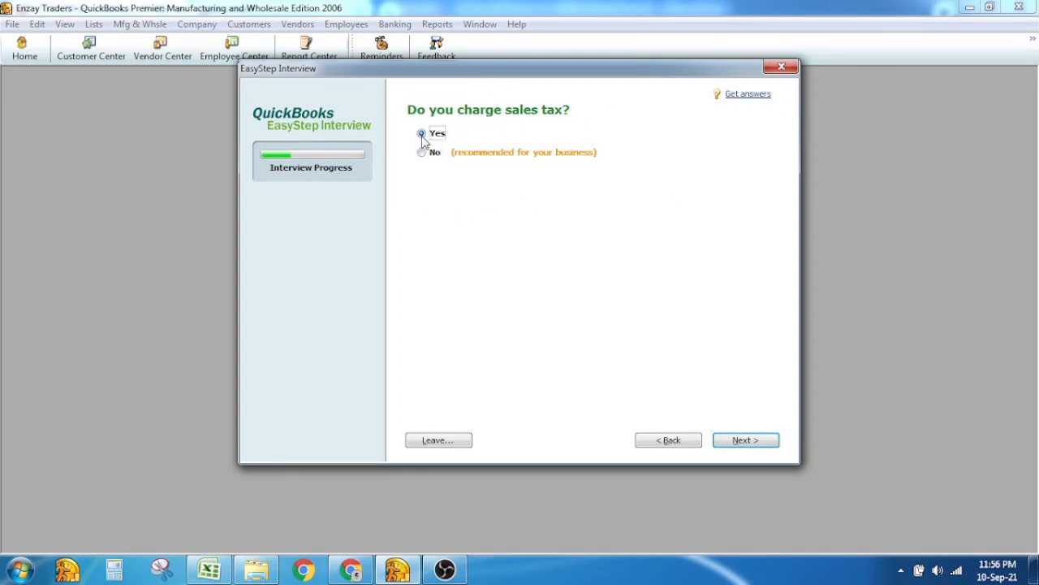
left_click(744, 443)
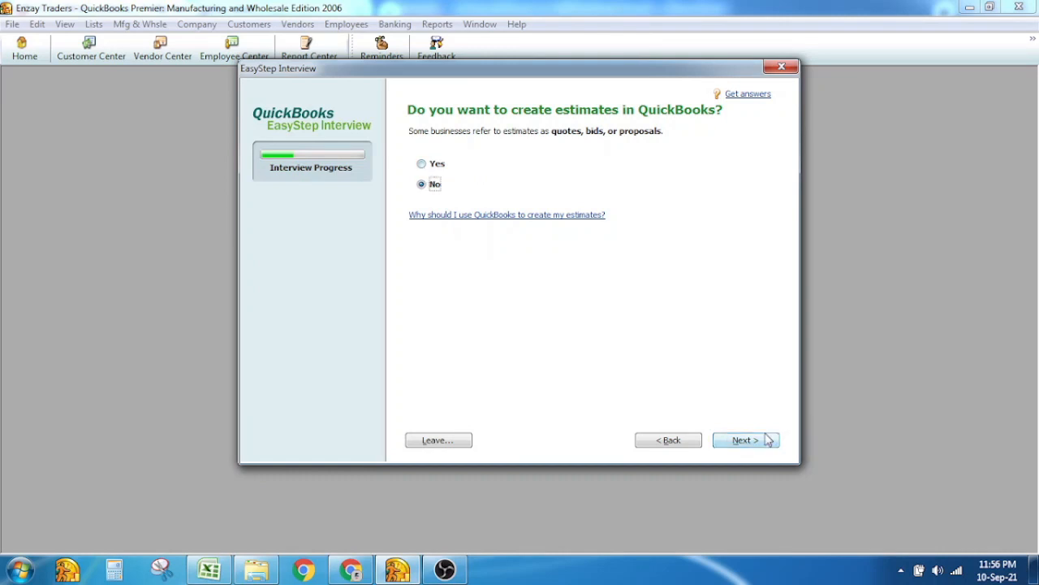
left_click(734, 447)
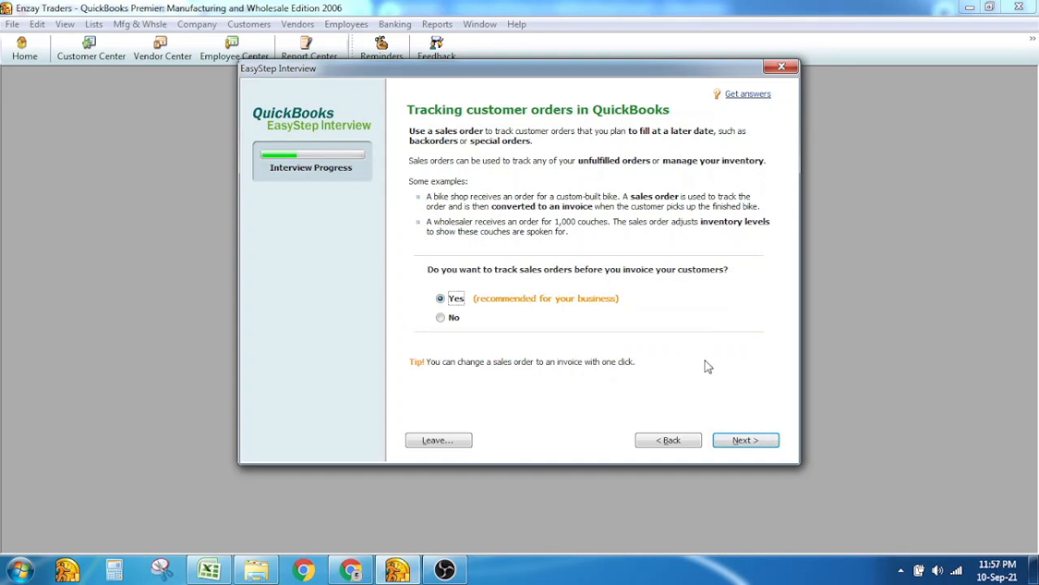
Keep sales order tracking and turn on sales receipts and billing statements
left_click(762, 443)
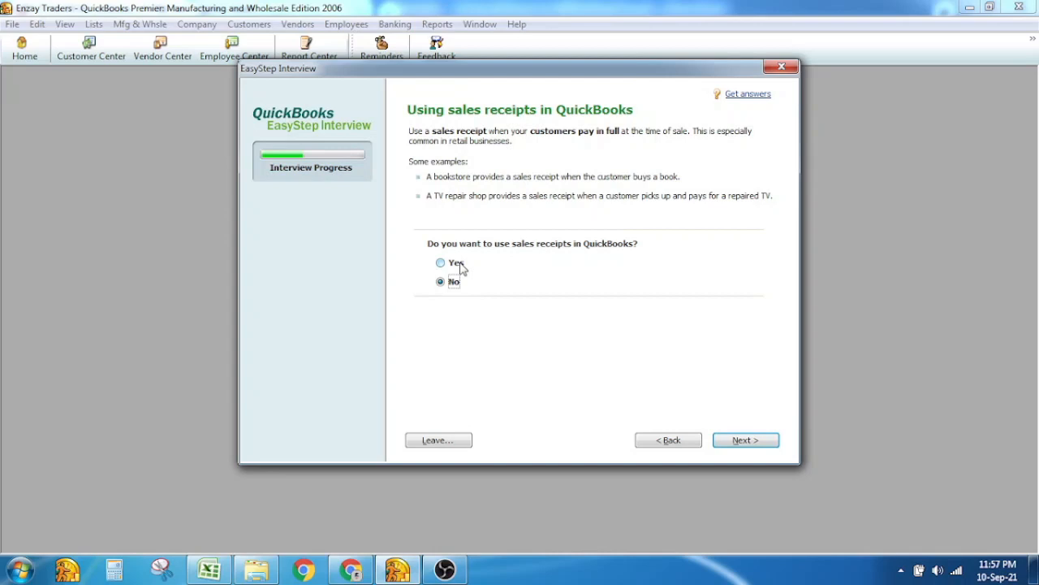
left_click(458, 265)
left_click(749, 440)
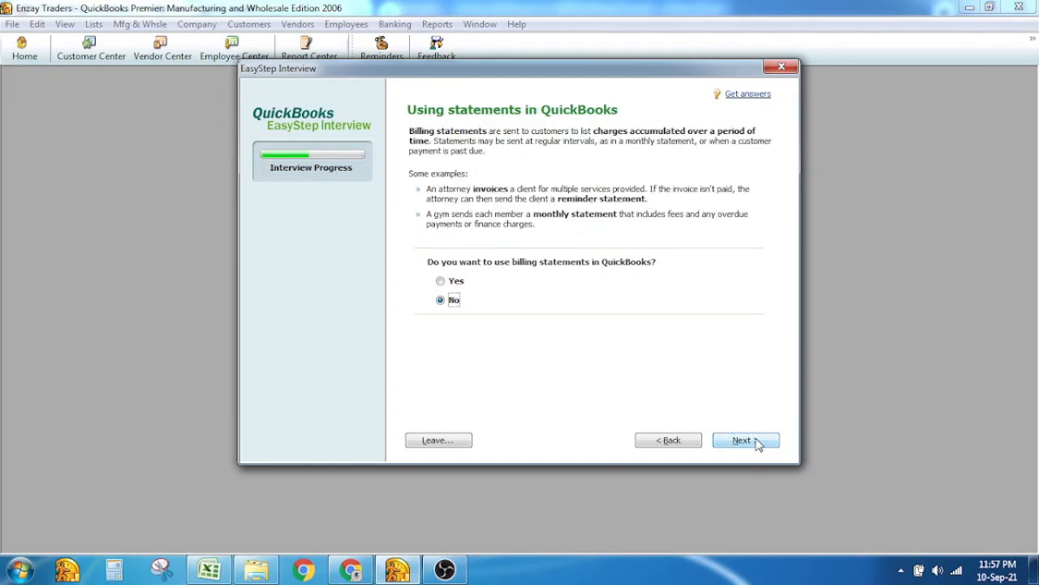
left_click(457, 281)
left_click(753, 442)
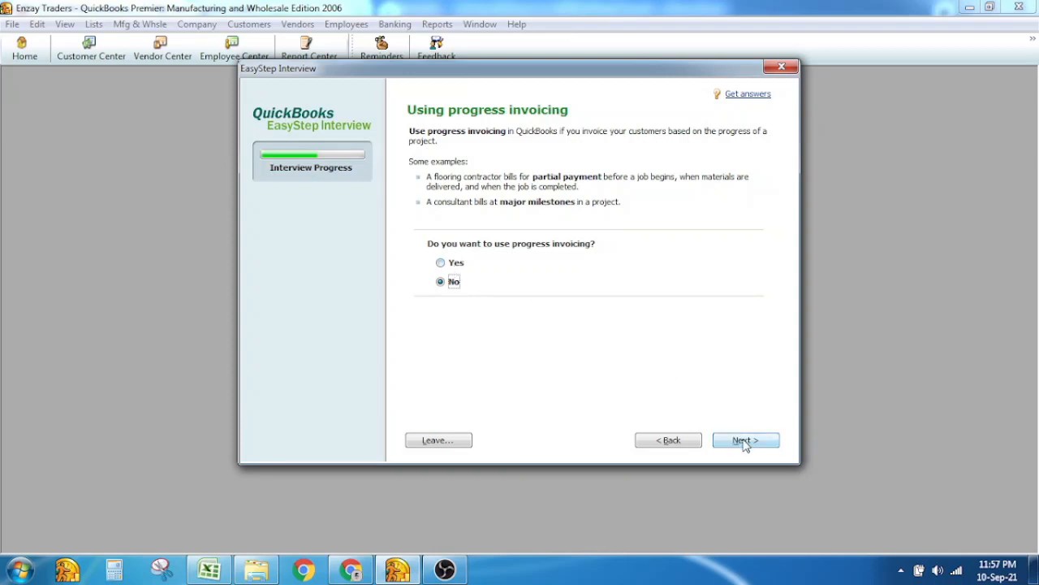
Set progress invoicing to No and go on to the bills question
left_click(454, 266)
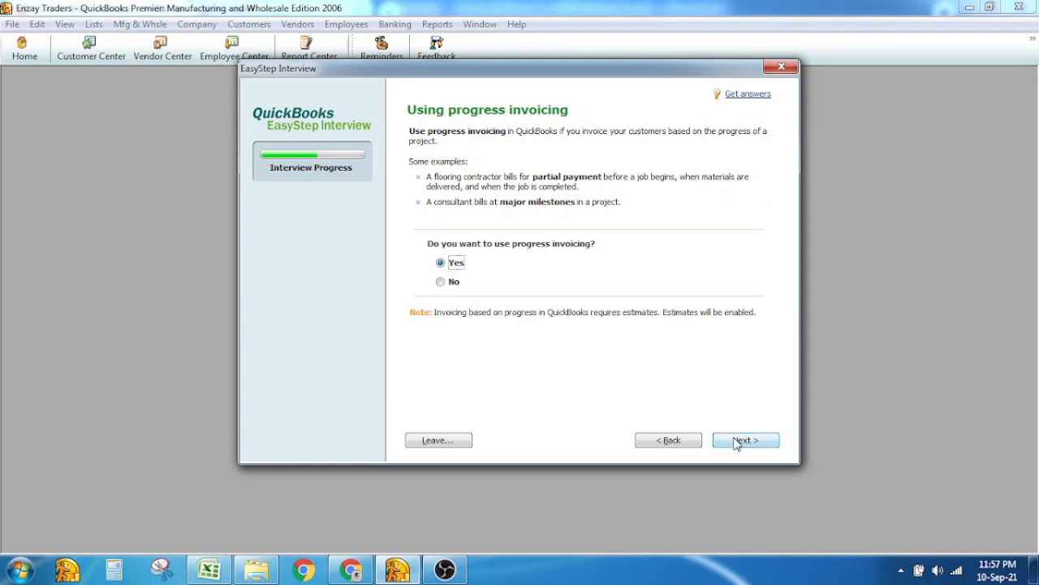
left_click(440, 282)
left_click(748, 445)
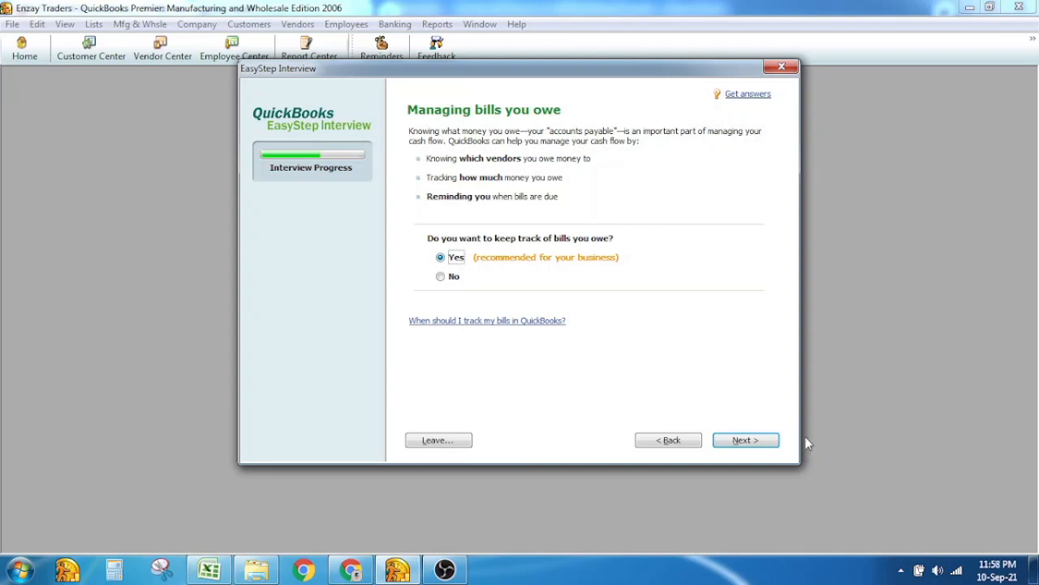
Keep bill and inventory tracking, and decline credit cards and time tracking
left_click(739, 441)
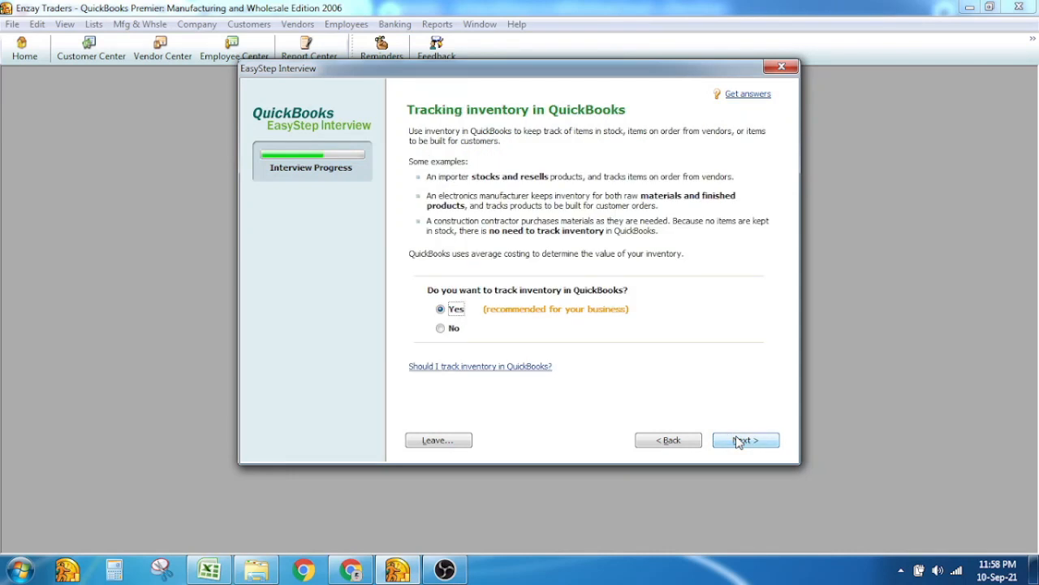
left_click(739, 441)
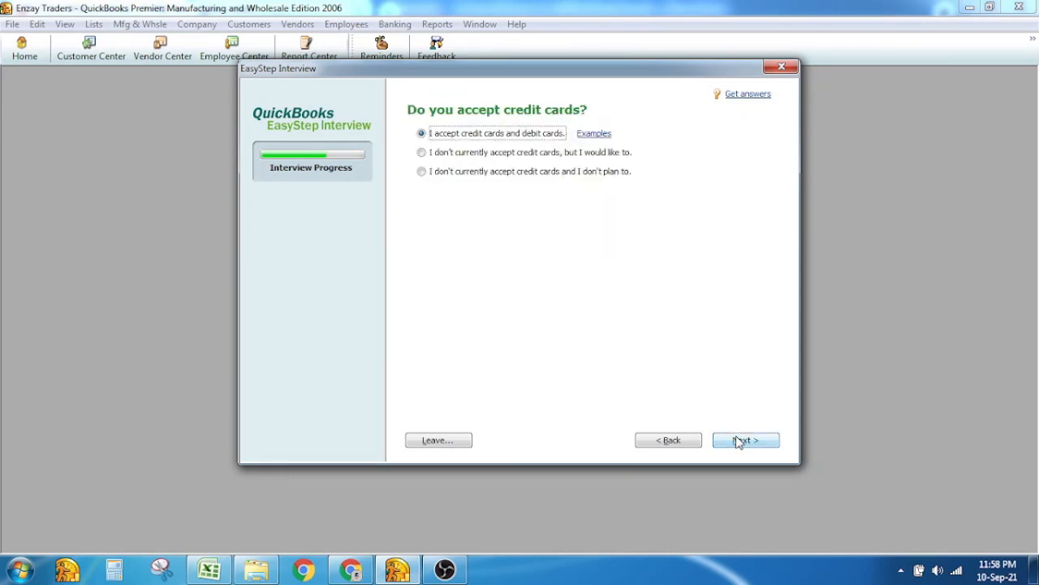
left_click(459, 177)
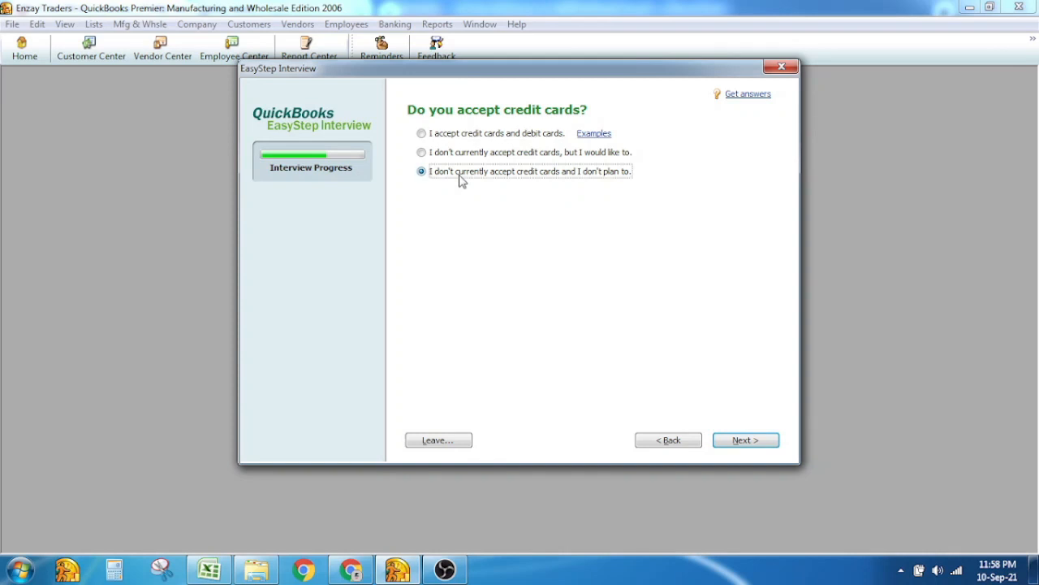
left_click(744, 440)
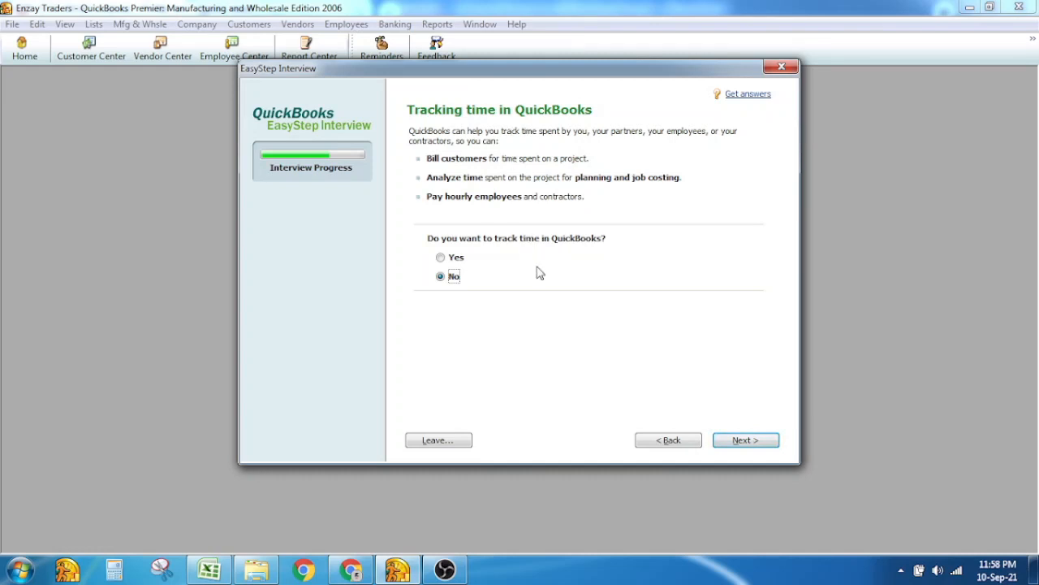
left_click(746, 441)
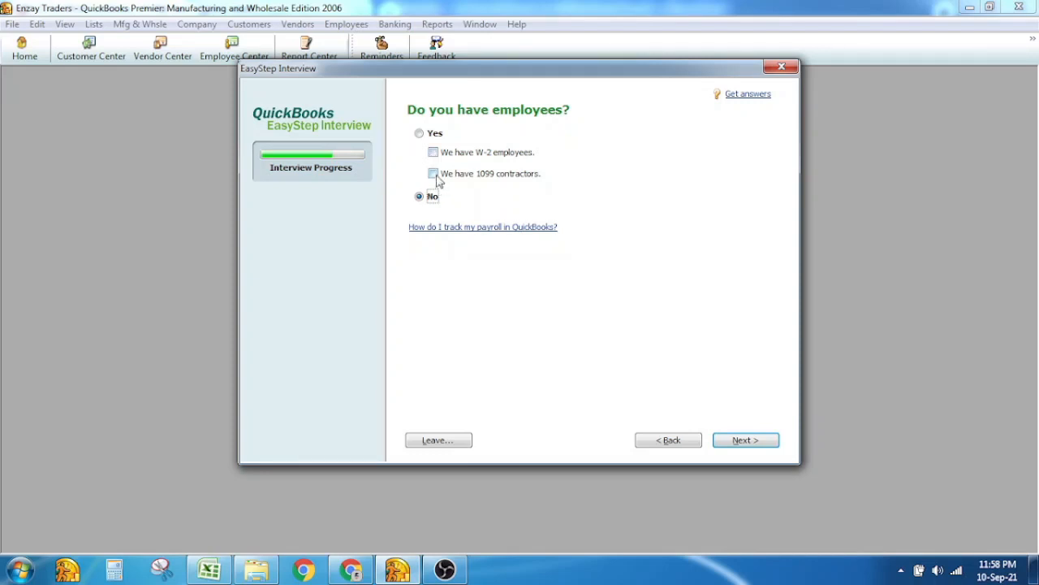
Answer Yes to having employees, with W-2 employees checked
left_click(429, 134)
left_click(433, 154)
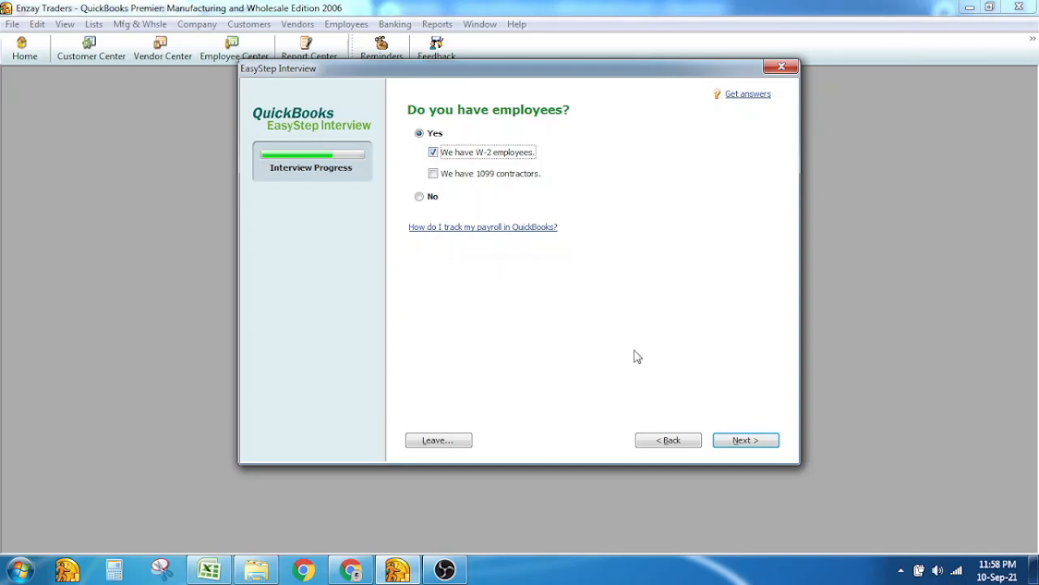
left_click(745, 440)
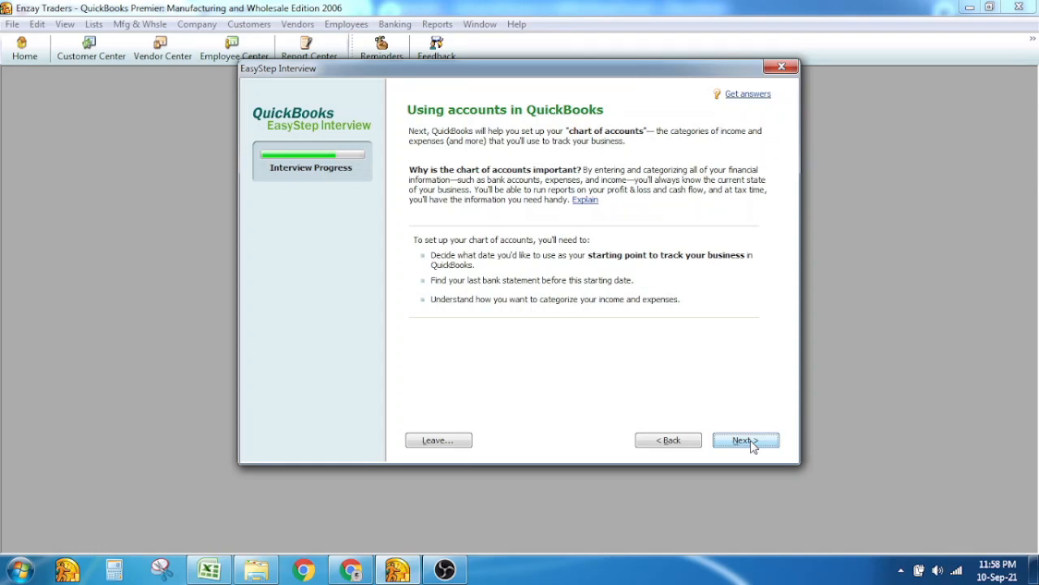
Set the start date to 1 July 2021 and choose to add a bank account later
left_click(752, 445)
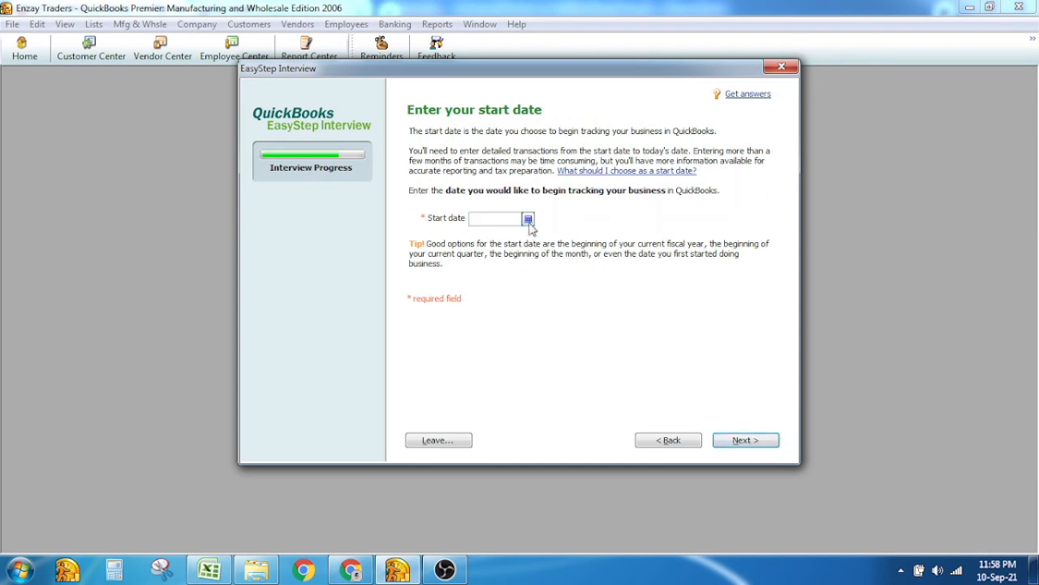
left_click(528, 221)
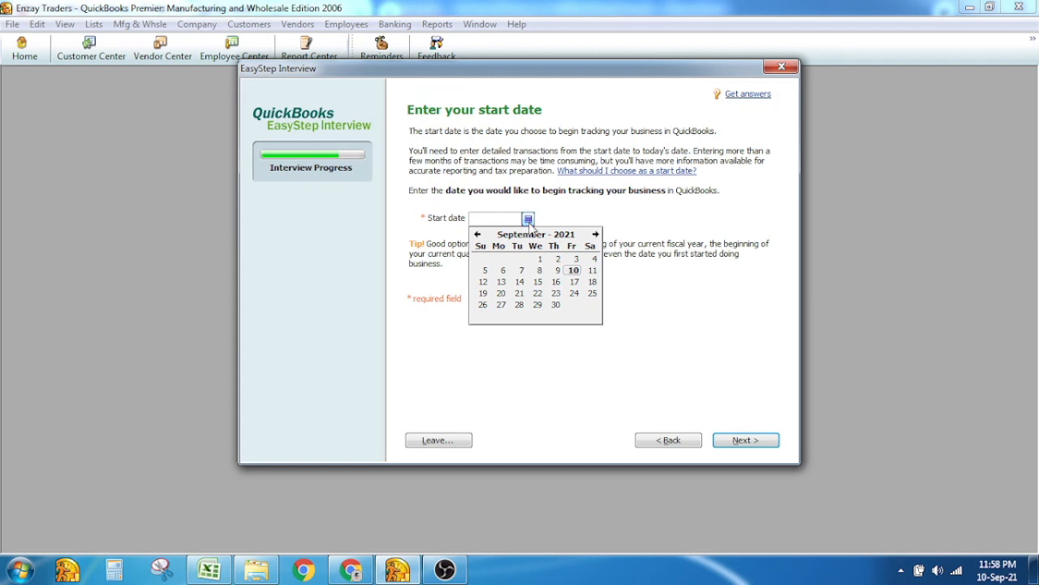
left_click(478, 234)
left_click(477, 234)
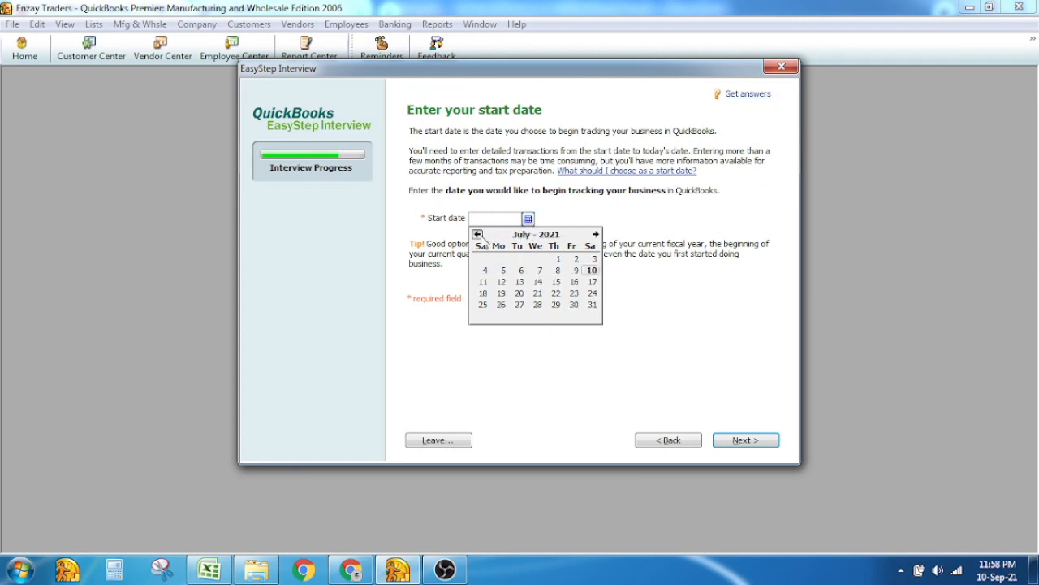
left_click(557, 261)
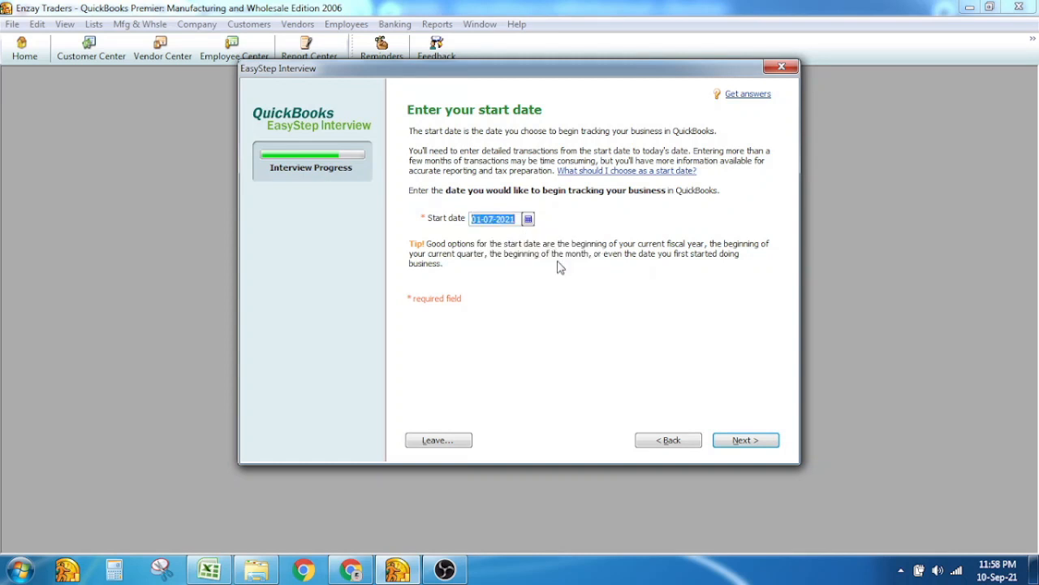
left_click(745, 443)
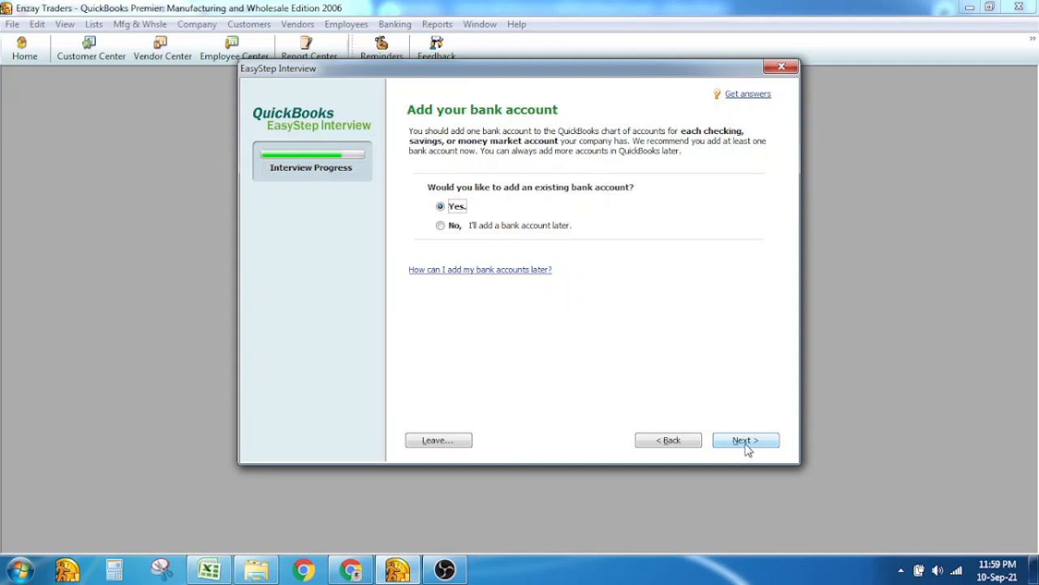
left_click(454, 227)
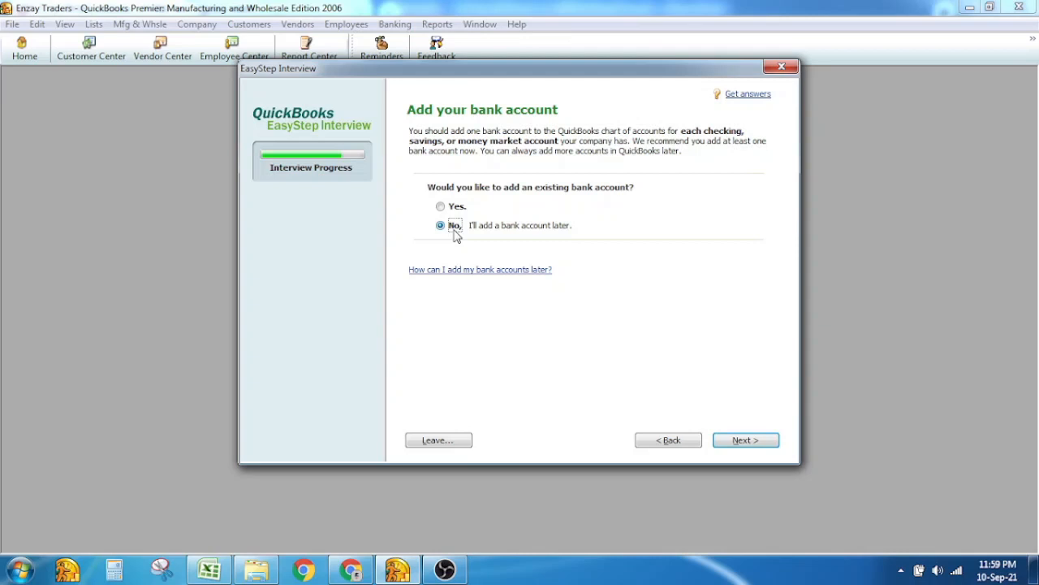
left_click(746, 440)
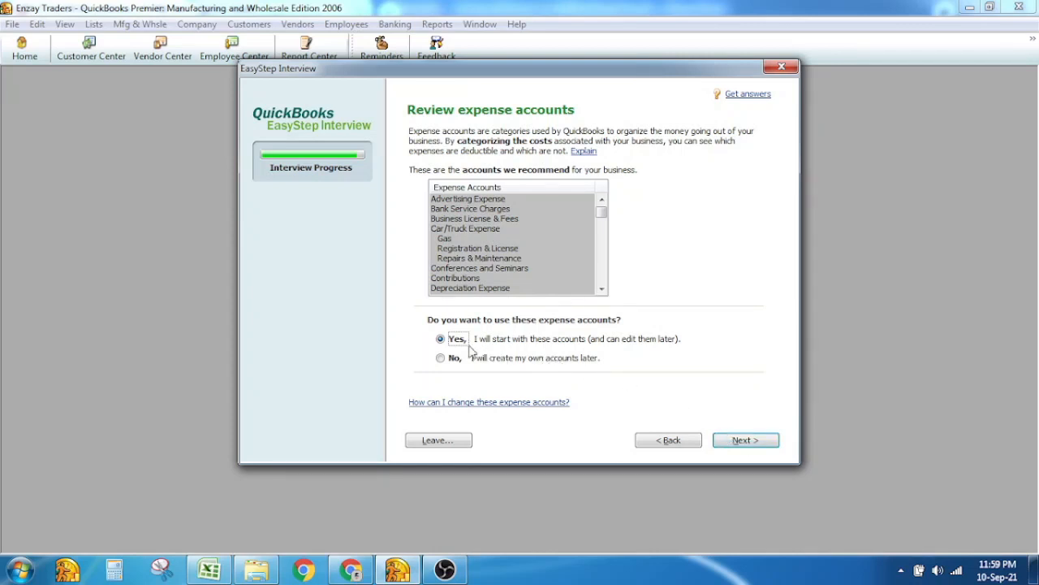
Decline the recommended expense and income accounts
left_click(441, 358)
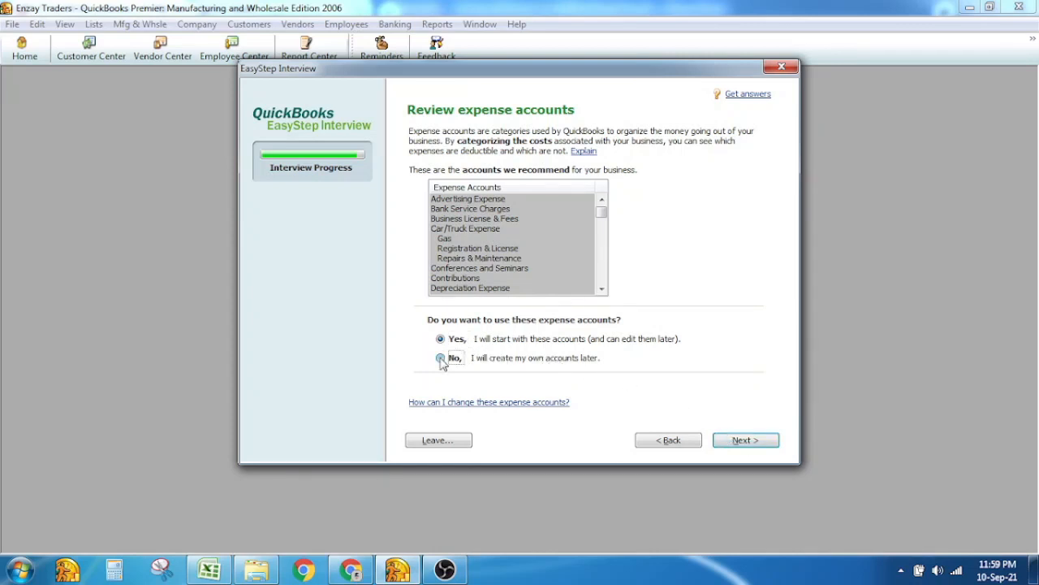
left_click(747, 446)
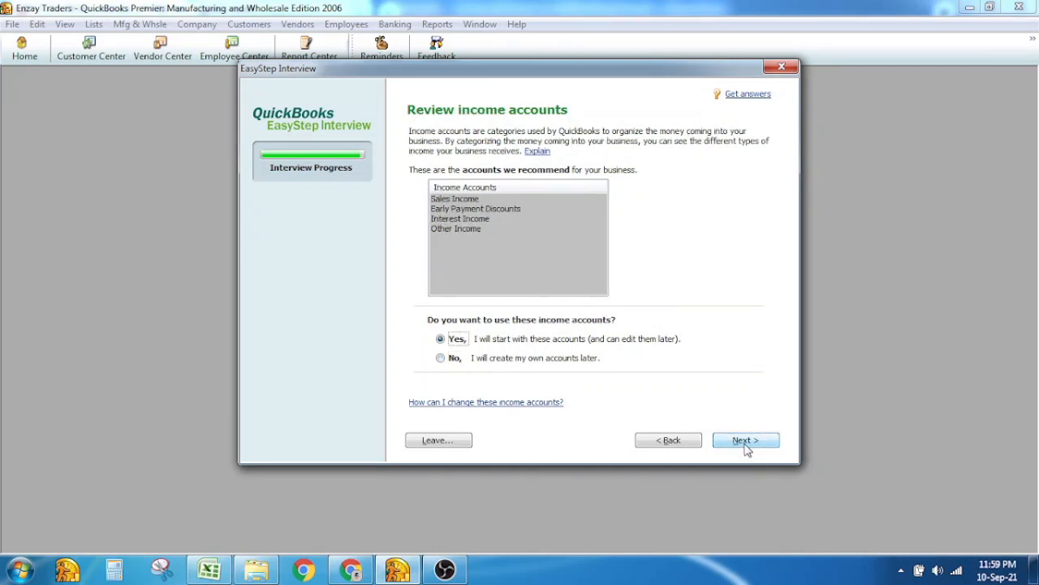
left_click(453, 359)
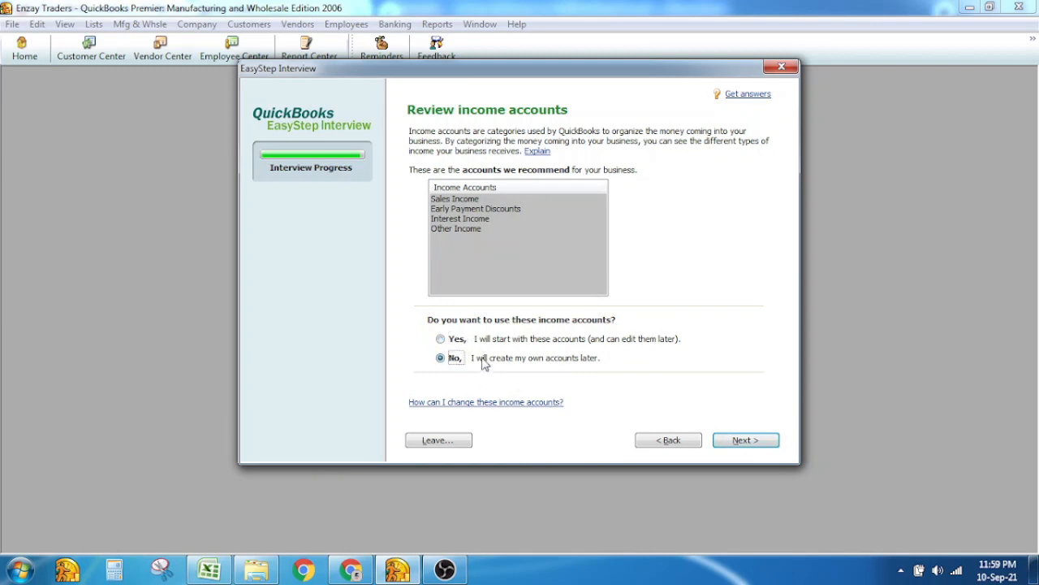
left_click(744, 443)
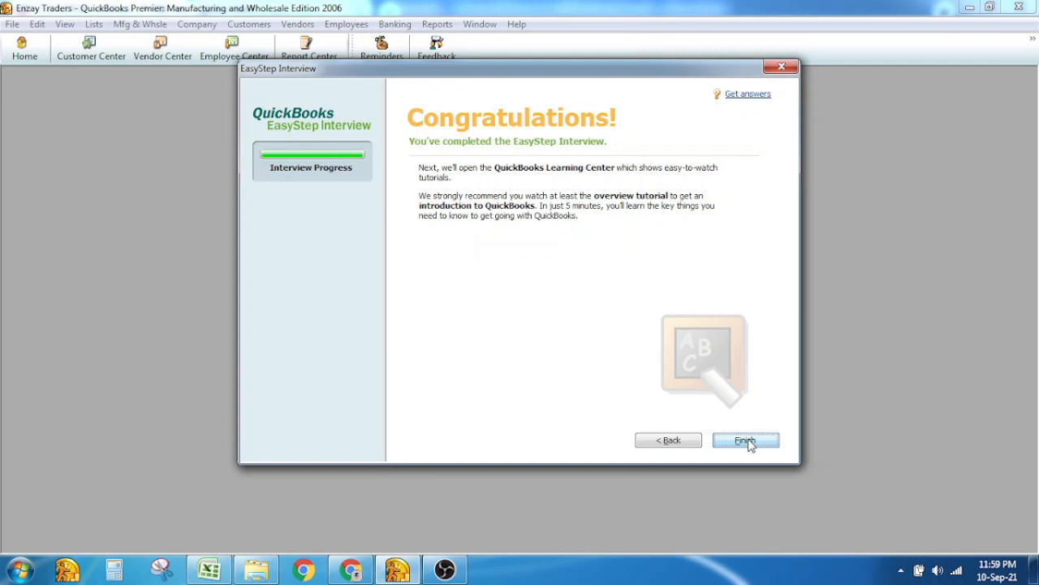
Finish the interview, go to the Home page, and maximize its window
left_click(747, 441)
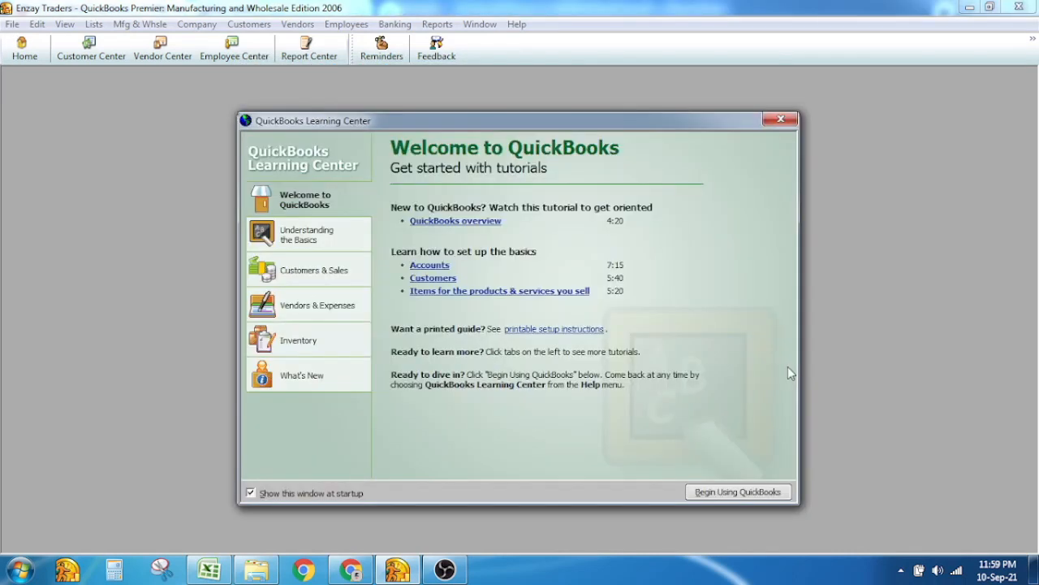
left_click(773, 120)
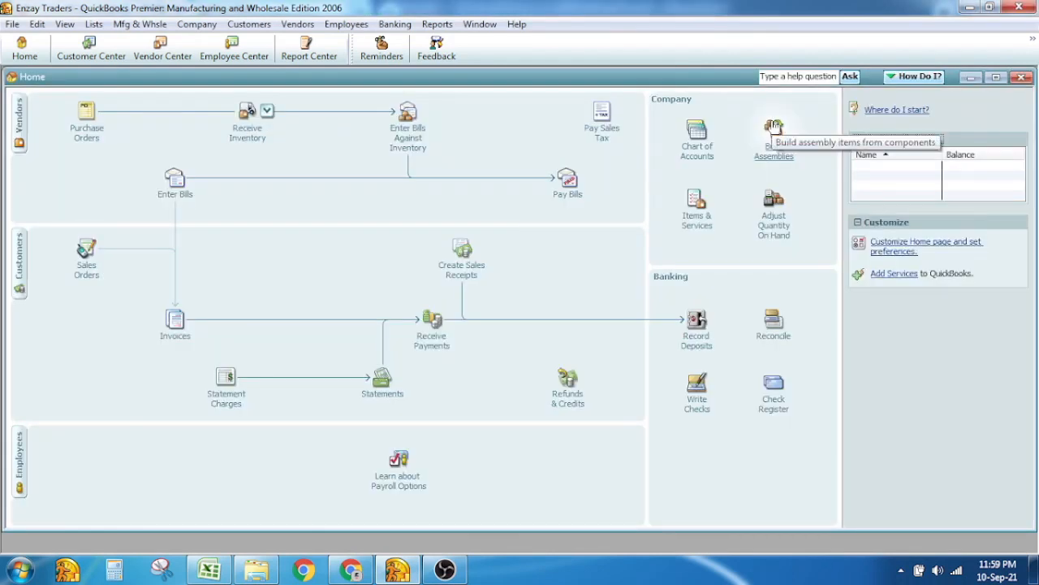
double_click(655, 79)
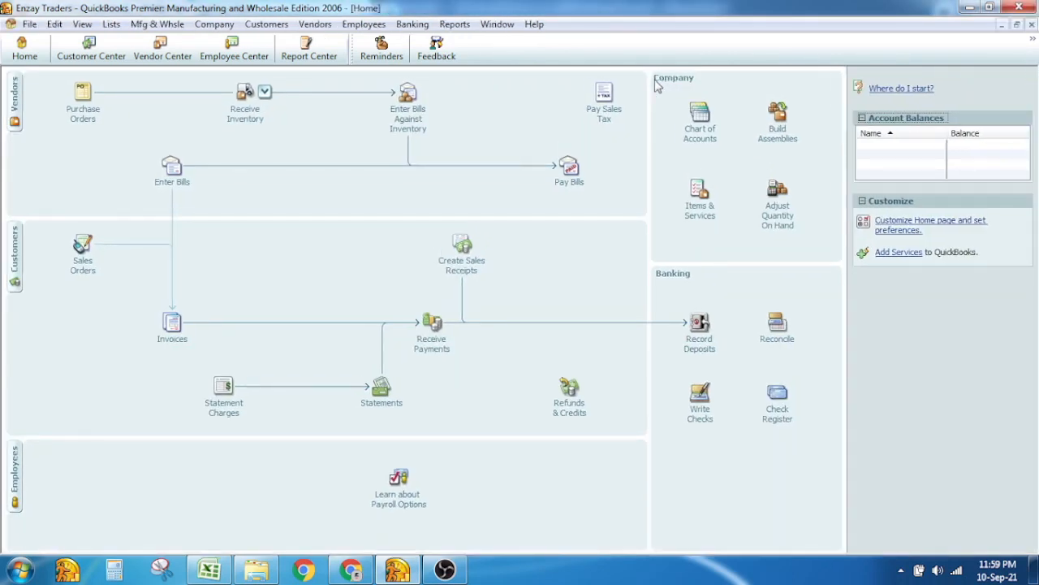